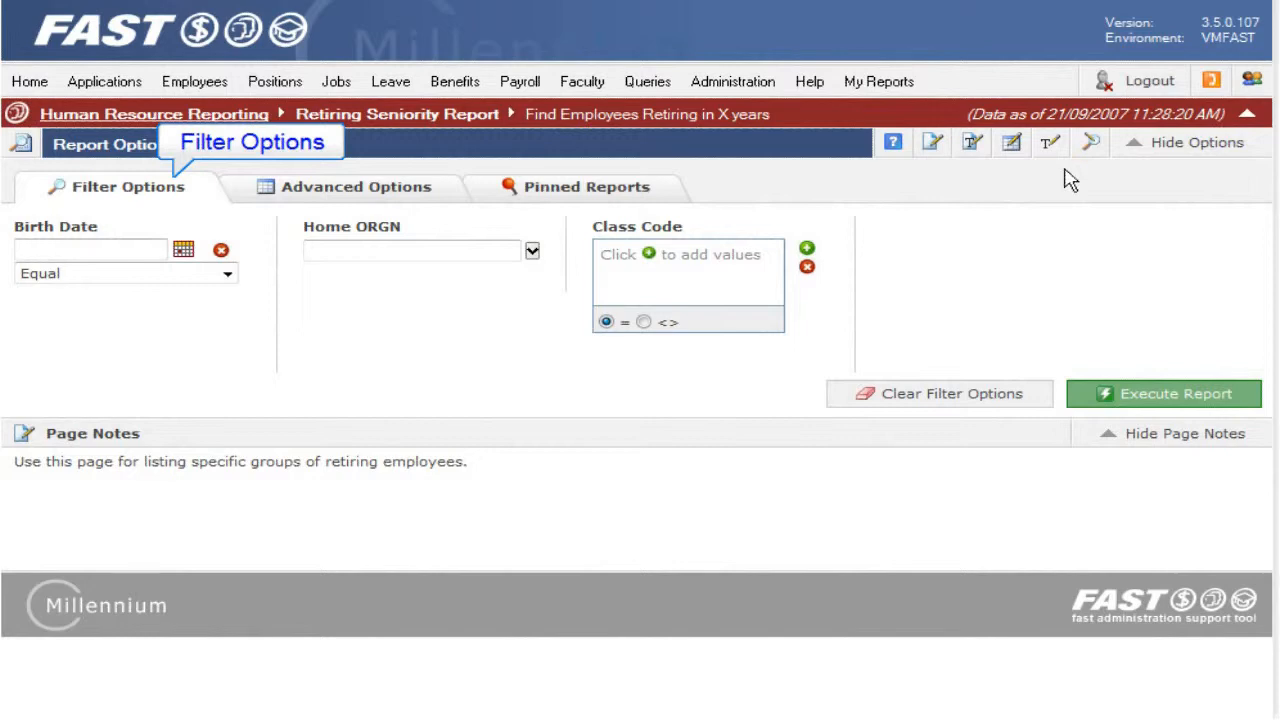
Step: Browse the Advanced Options and Pinned Reports tabs, return to Filter Options and hide the page notes
left_click(447, 200)
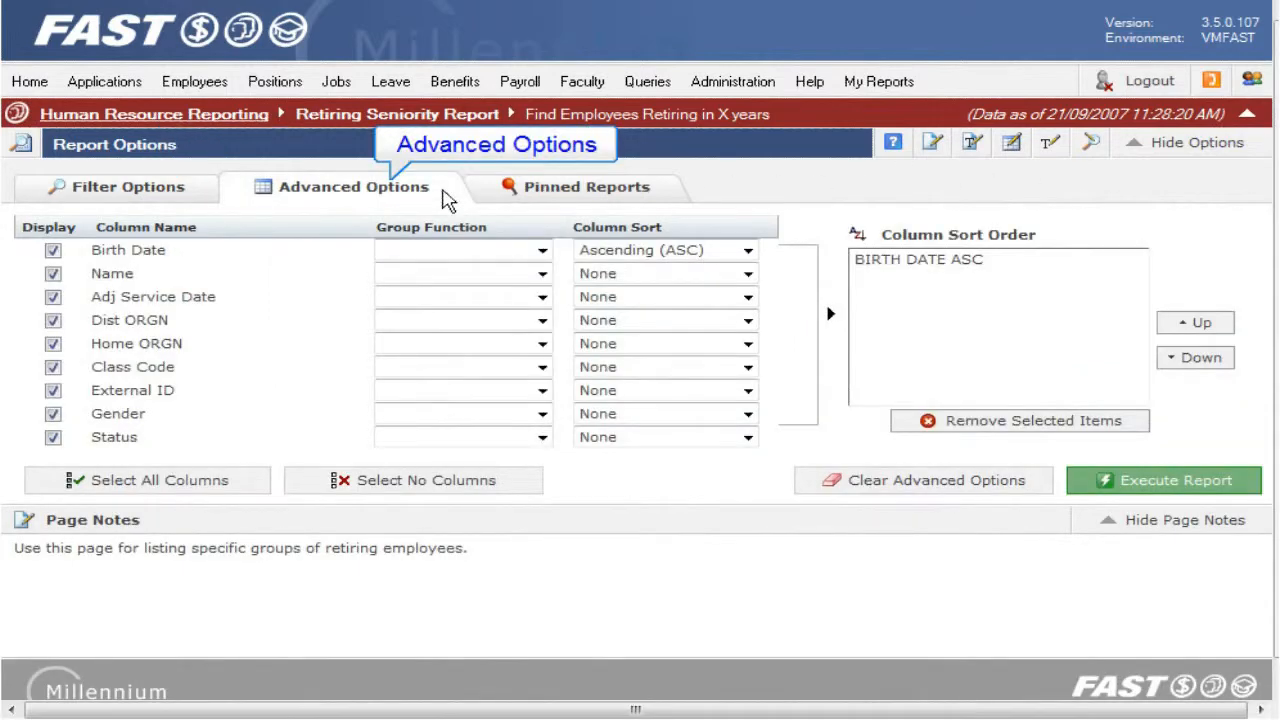
left_click(660, 198)
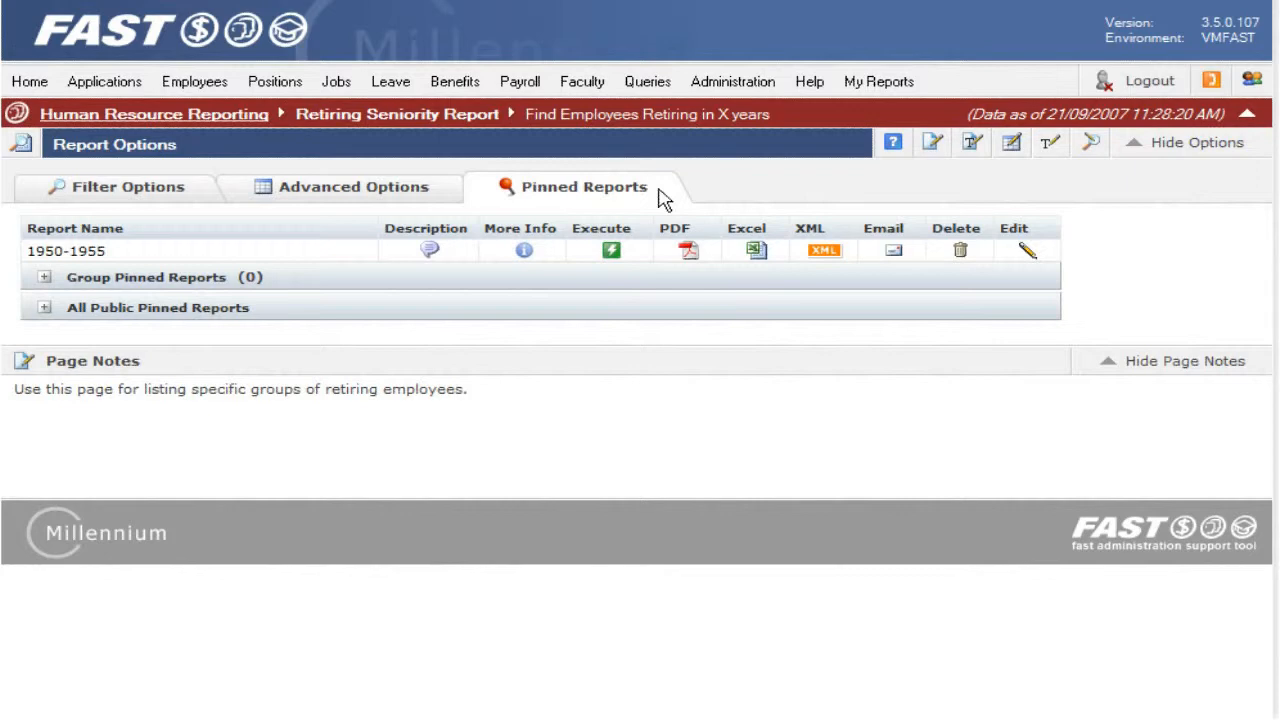
left_click(195, 201)
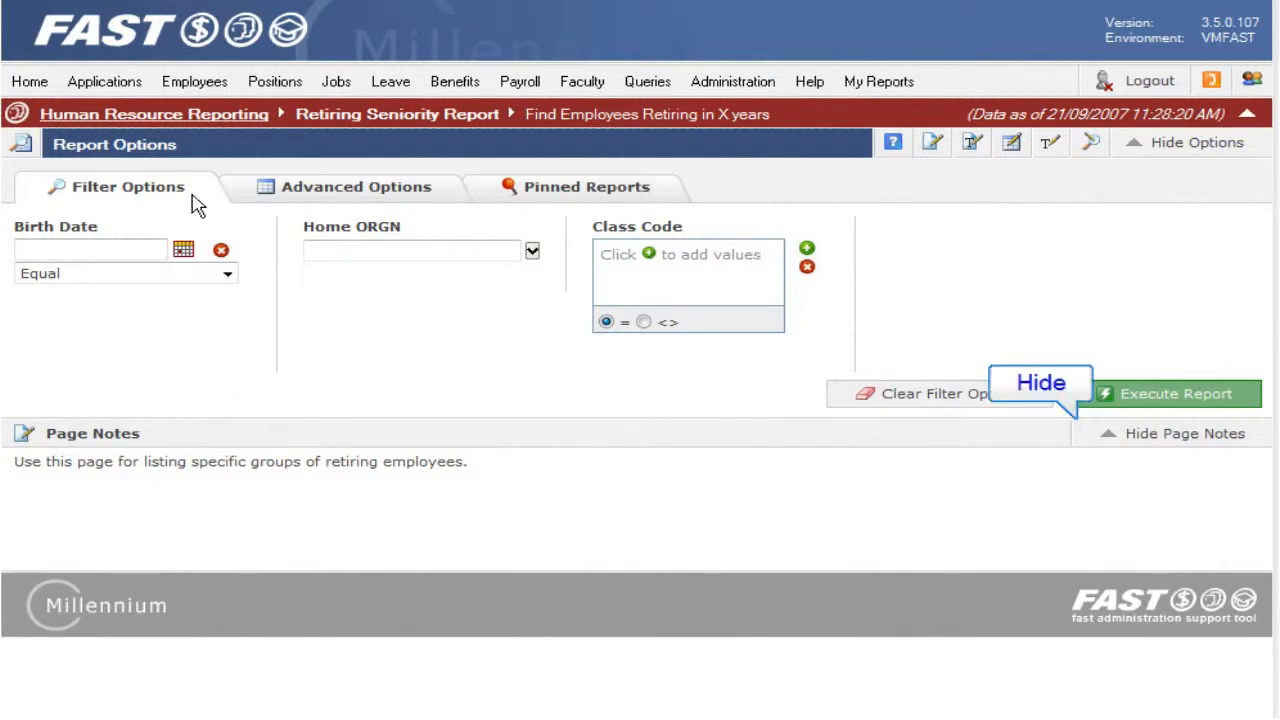
left_click(1083, 443)
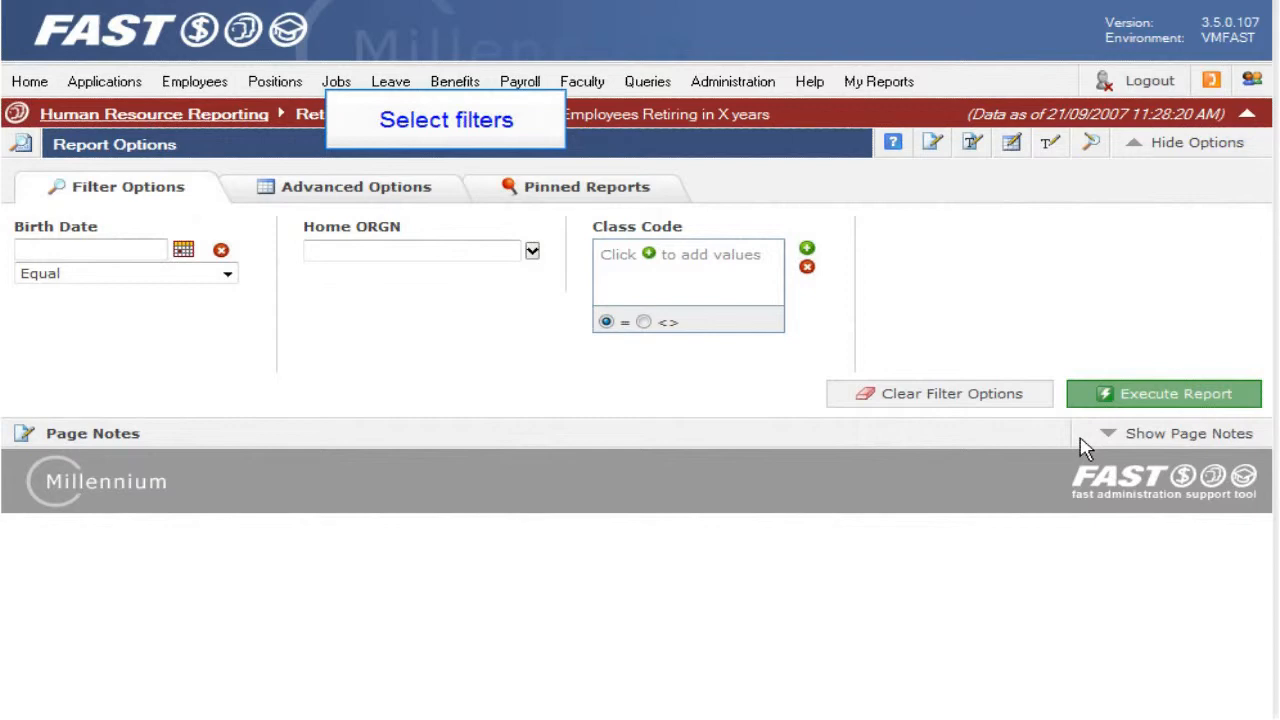
Step: Filter Birth Date Between 1/JAN/1945 and 31/DEC/1950 and execute the report
left_click(228, 275)
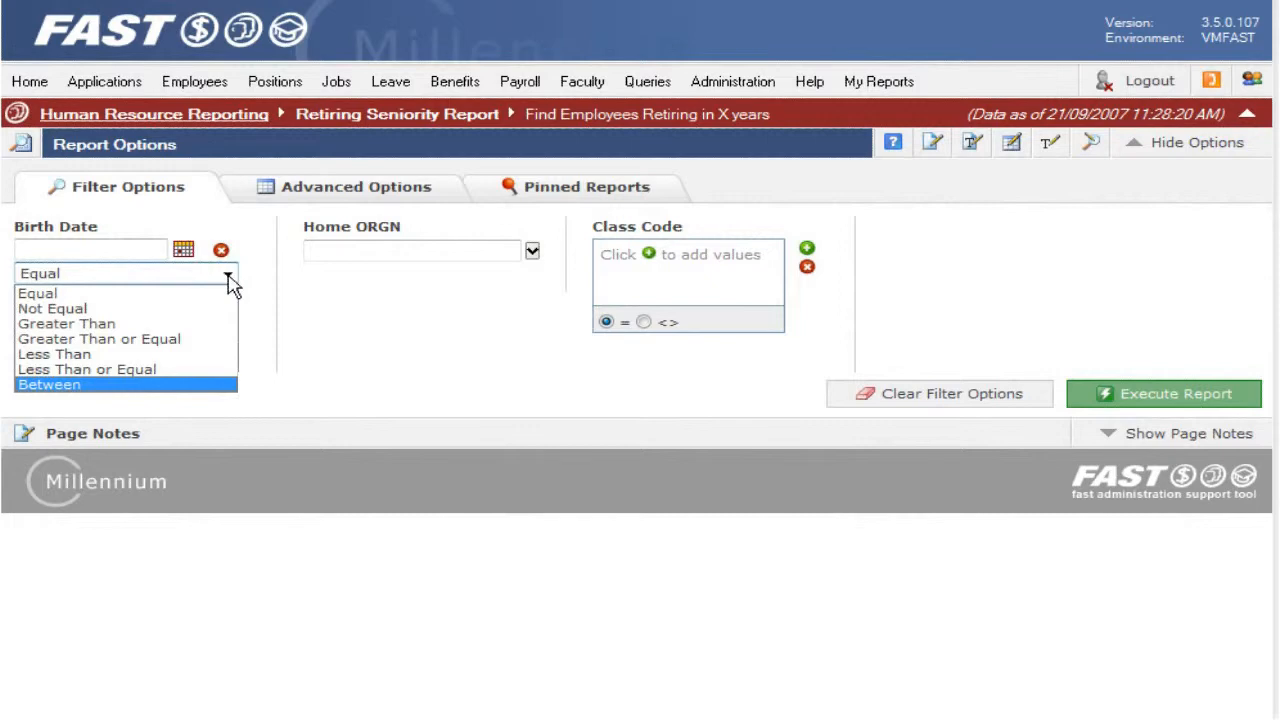
left_click(205, 385)
left_click(144, 252)
type("1/J")
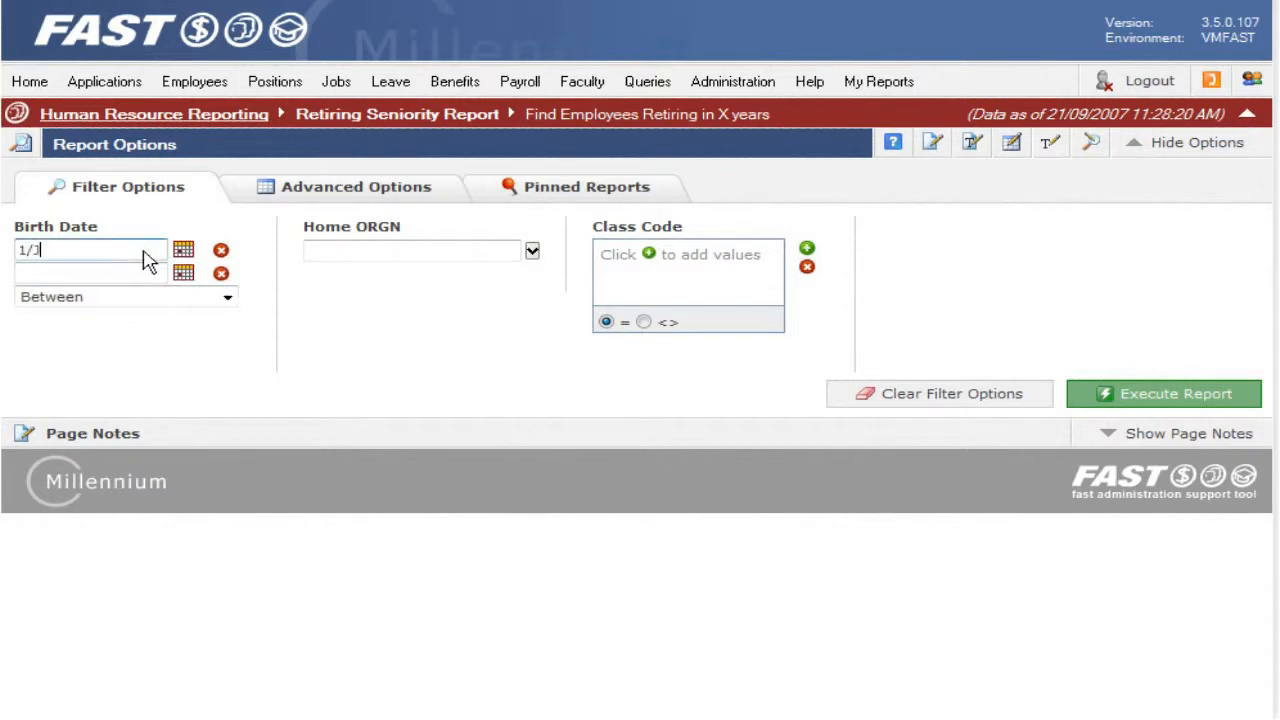
type("AN/1945")
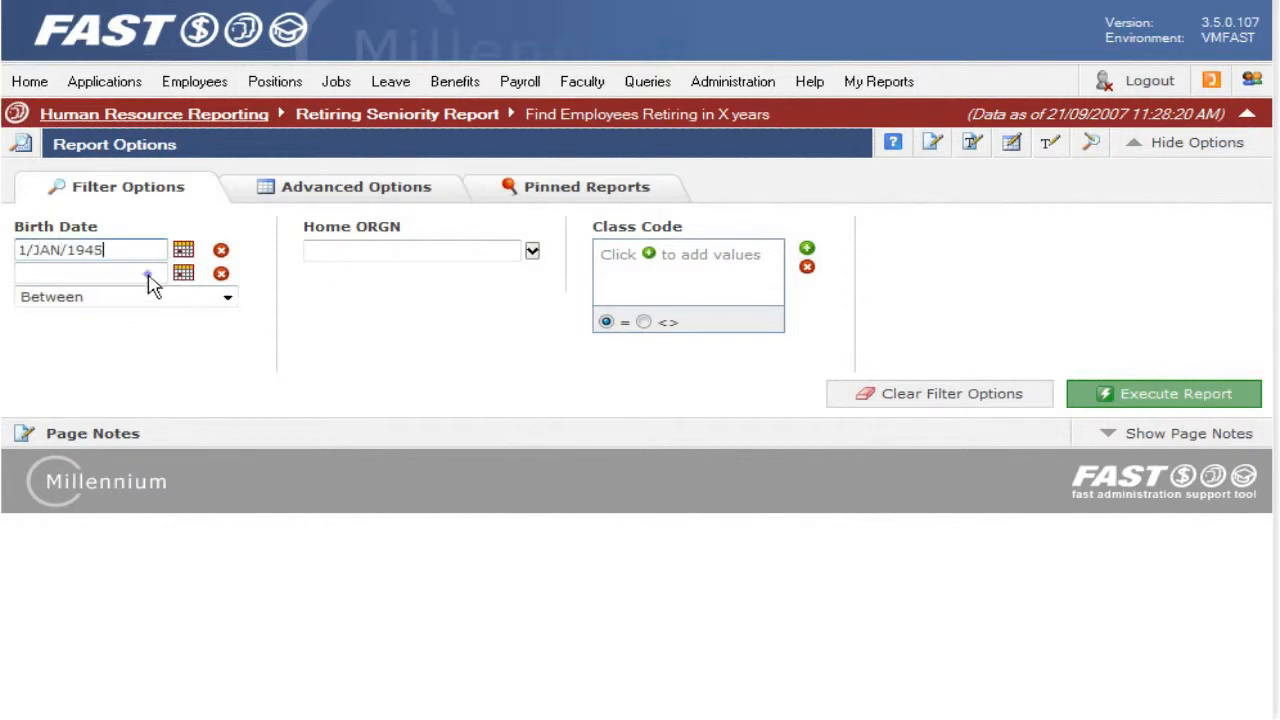
left_click(148, 276)
type("31/DEC/1950")
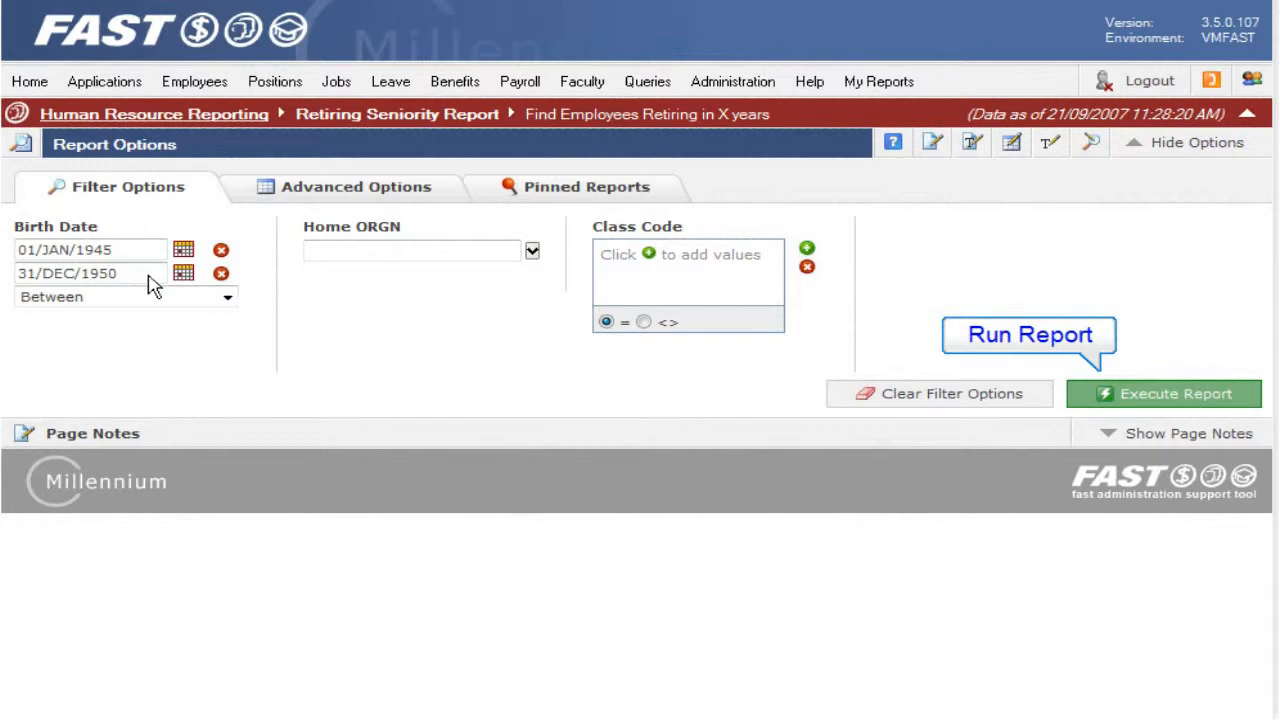
left_click(1120, 395)
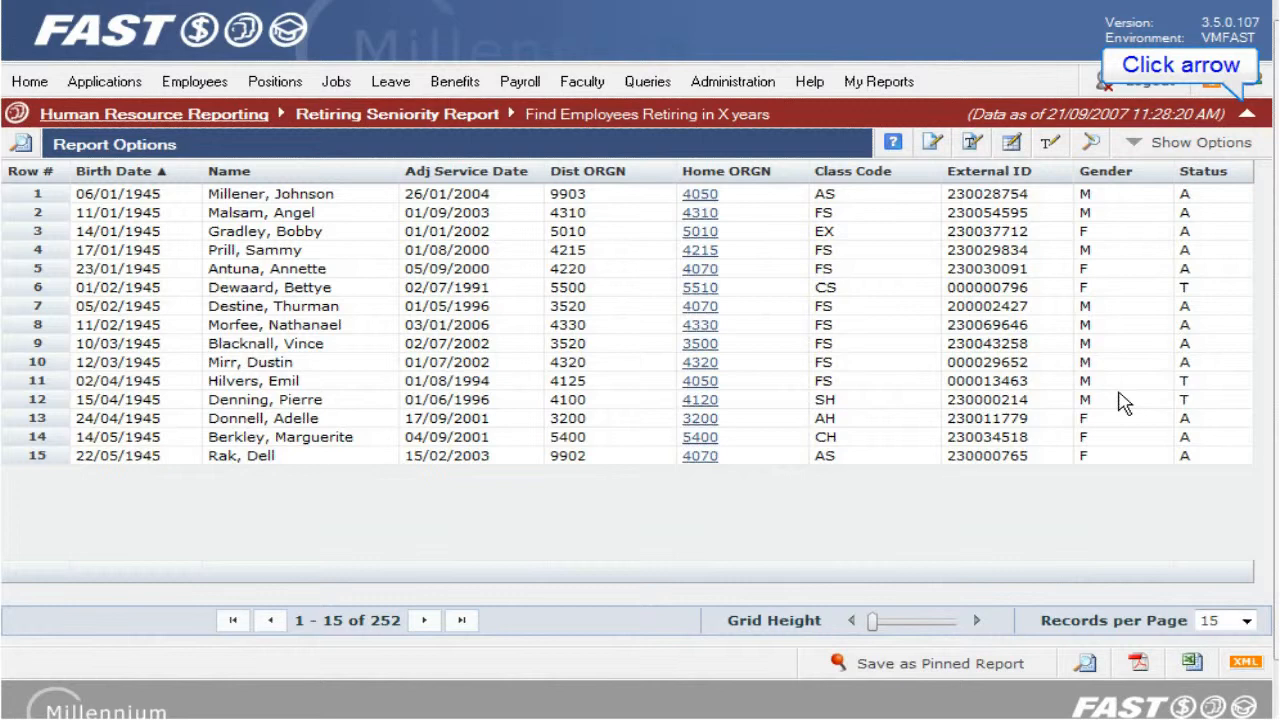
Step: Collapse the page header and set the results grid to 50 records per page
left_click(1247, 116)
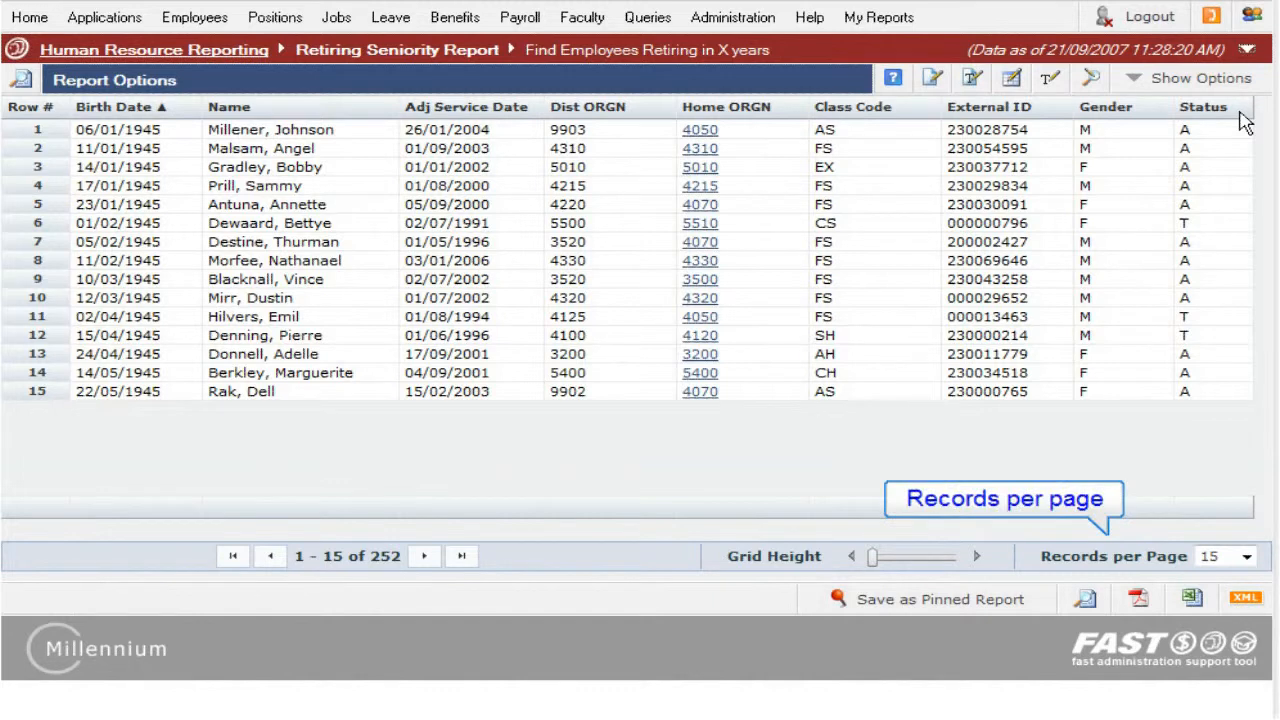
left_click(1246, 557)
left_click(1208, 591)
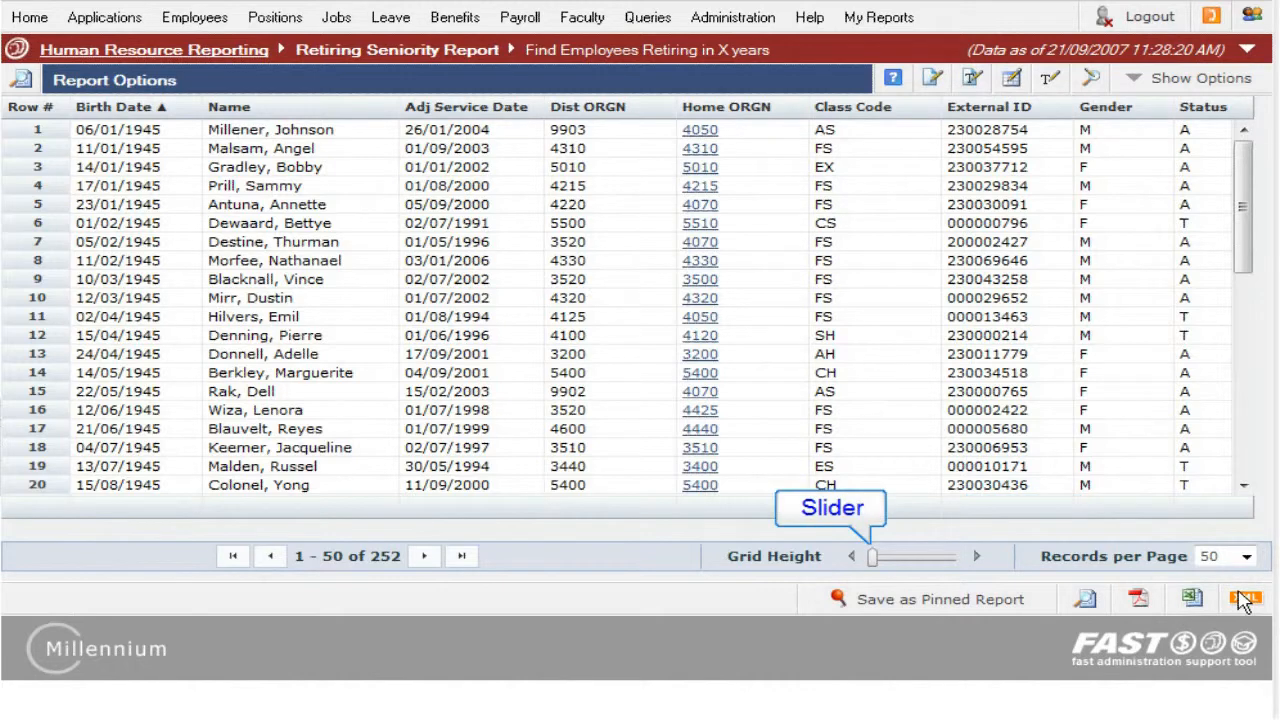
Step: Enlarge the grid height with the slider, then reset it to its original size
left_click(873, 559)
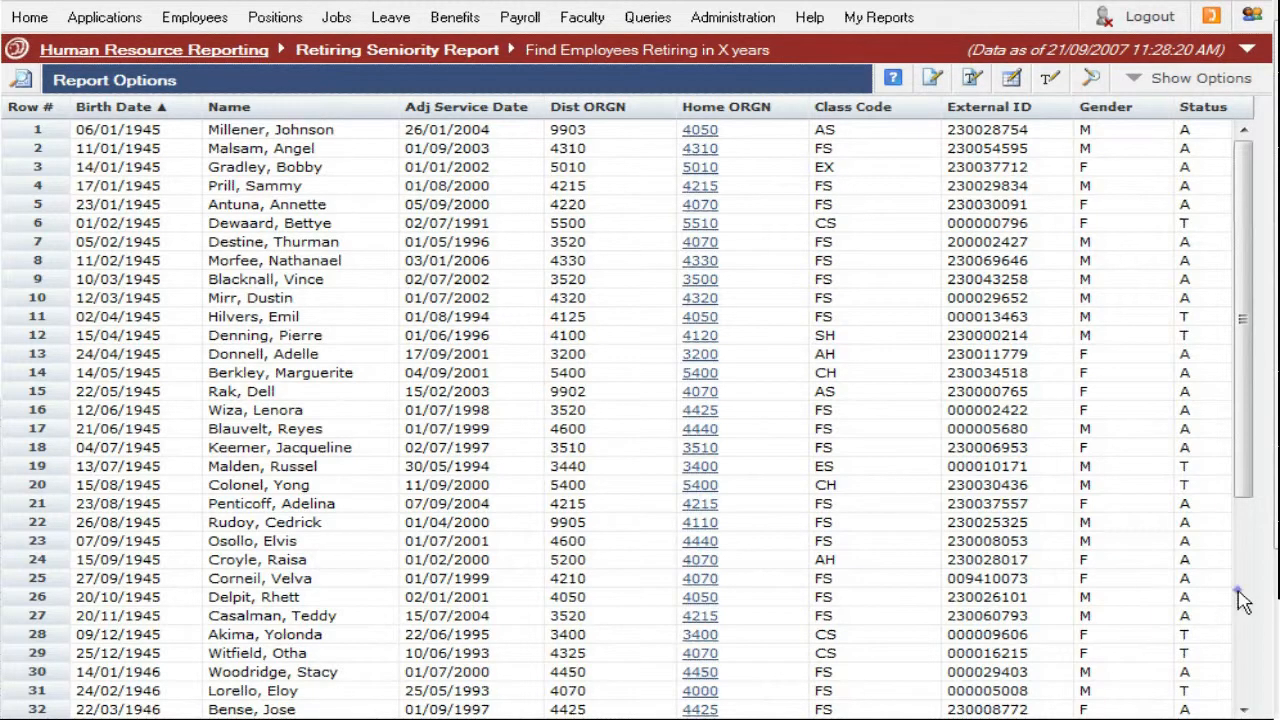
scroll(1243, 600, "down", 2)
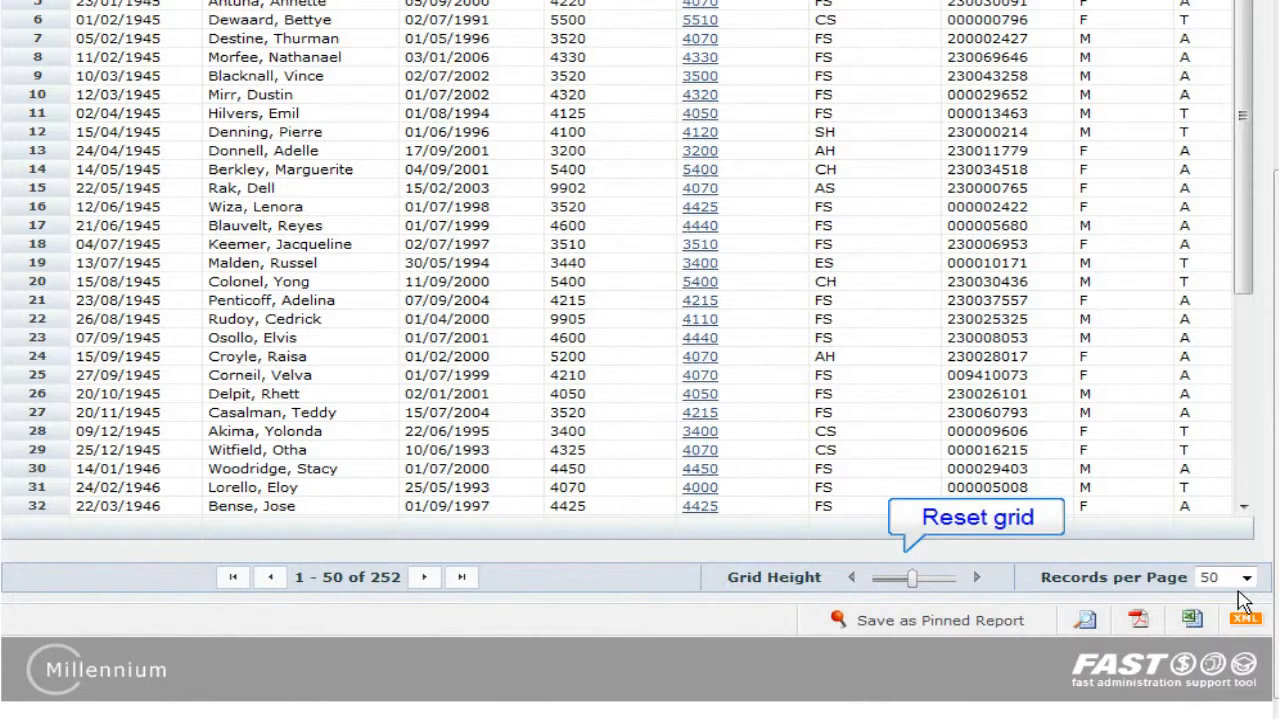
left_click(912, 578)
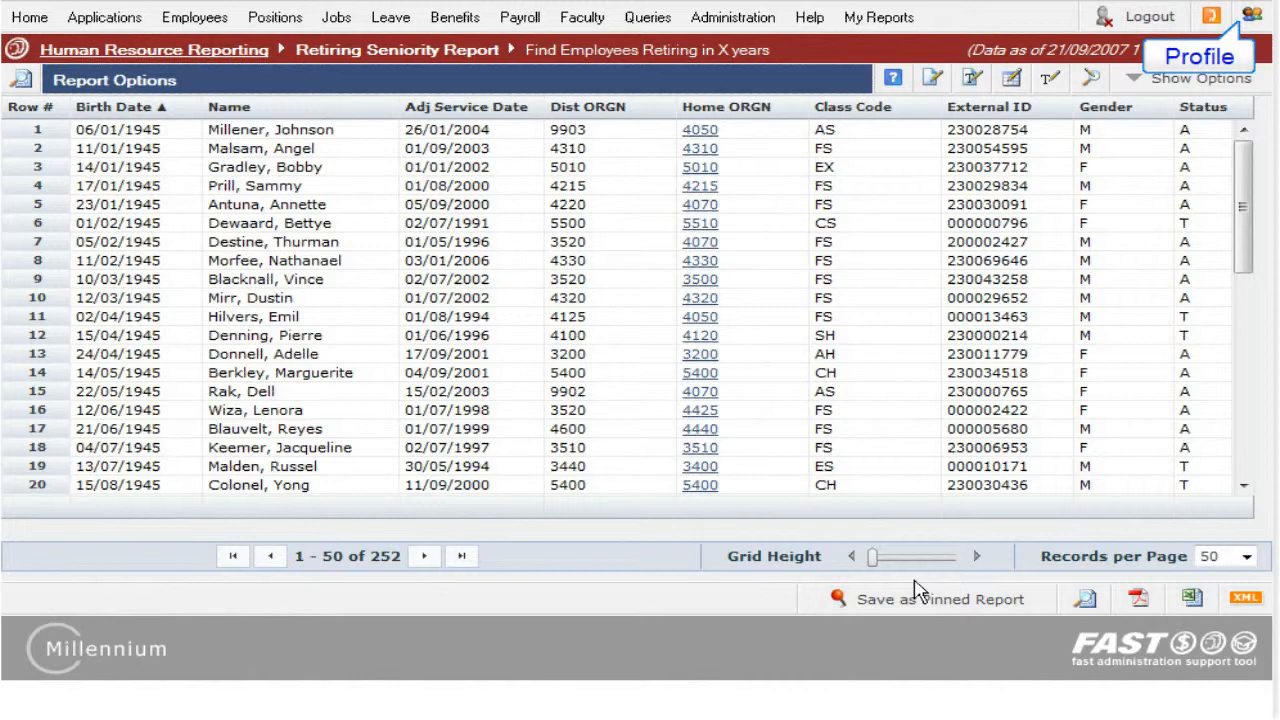
Step: Edit the profile's global settings to 50 records per page, save, and close the profile panel
left_click(1251, 15)
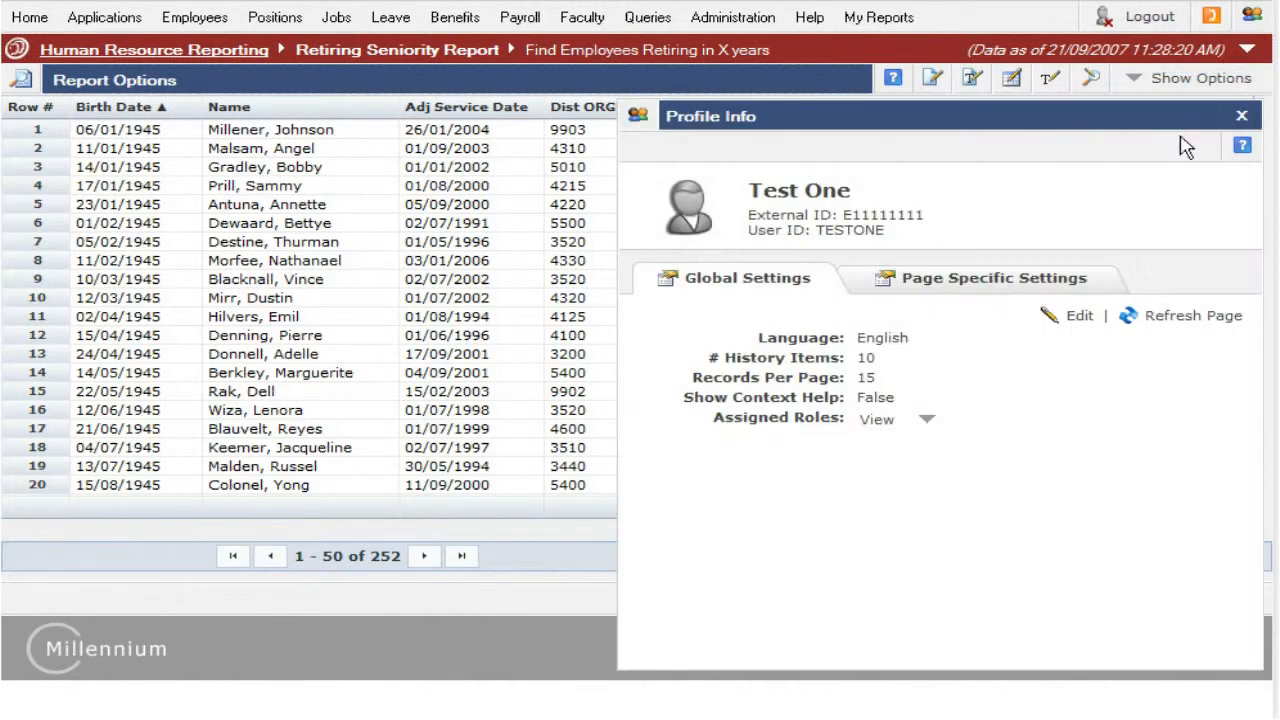
left_click(1080, 318)
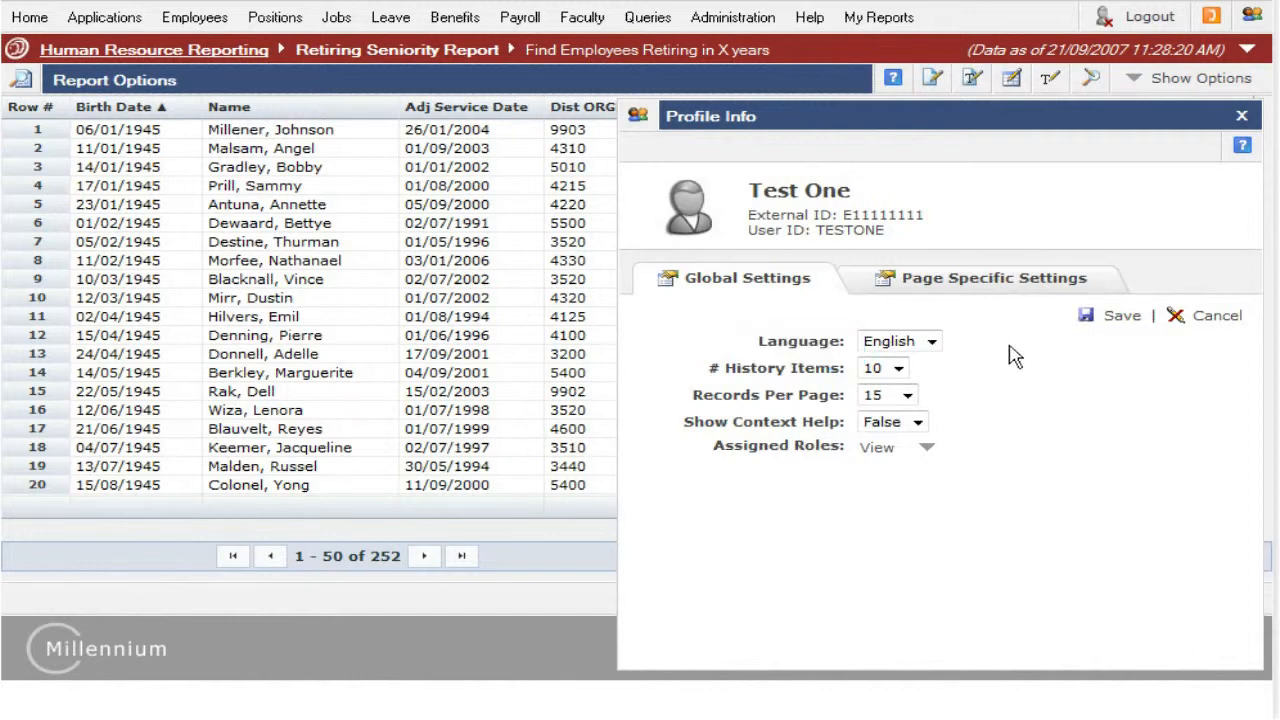
left_click(907, 395)
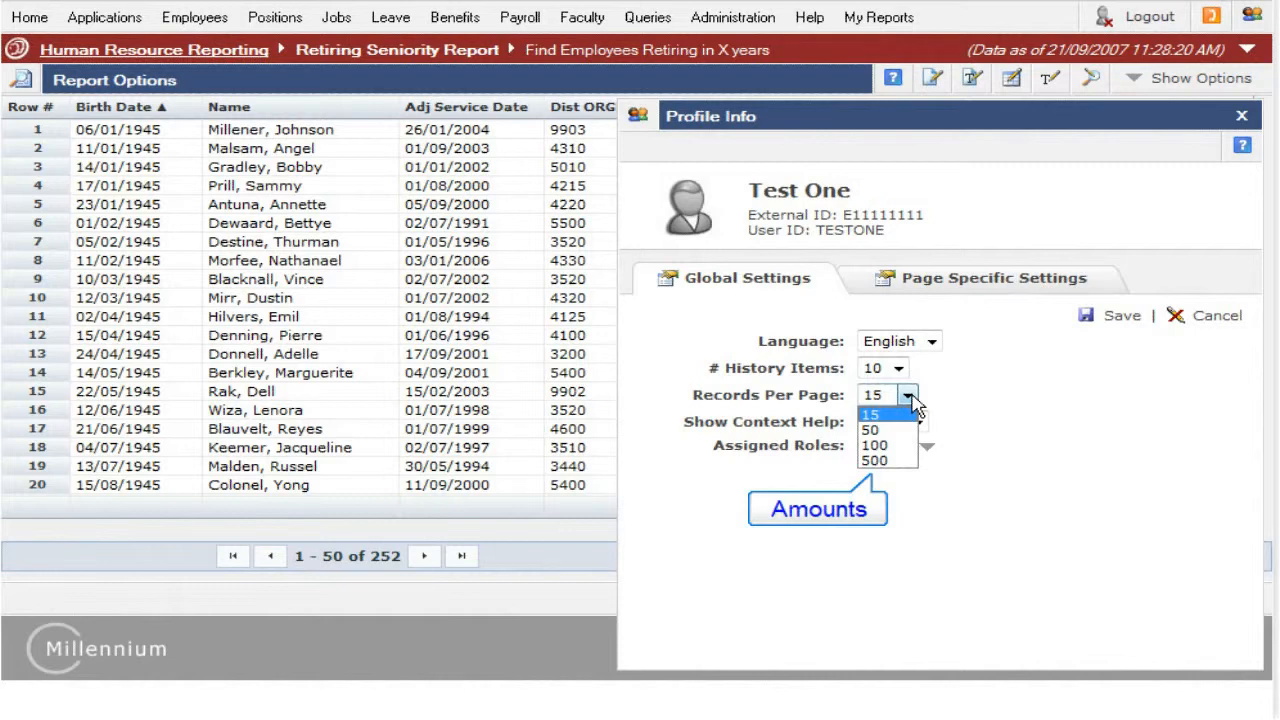
left_click(870, 430)
left_click(1115, 315)
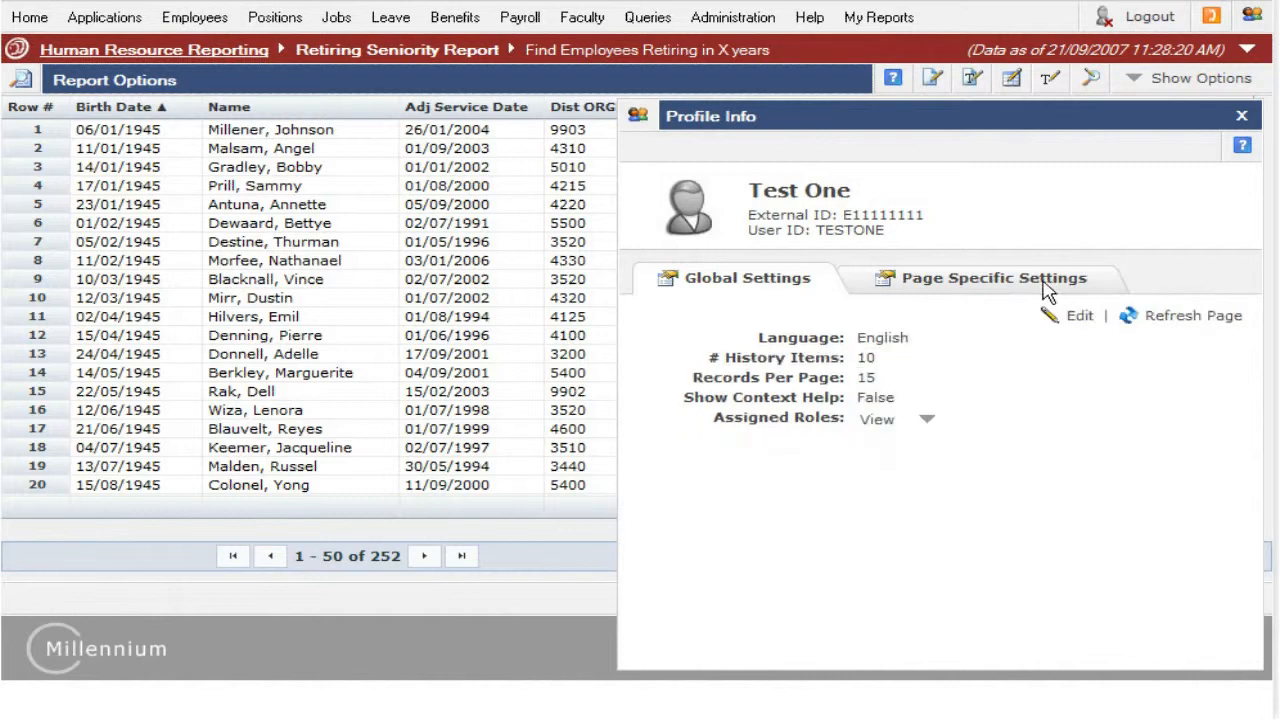
left_click(1241, 116)
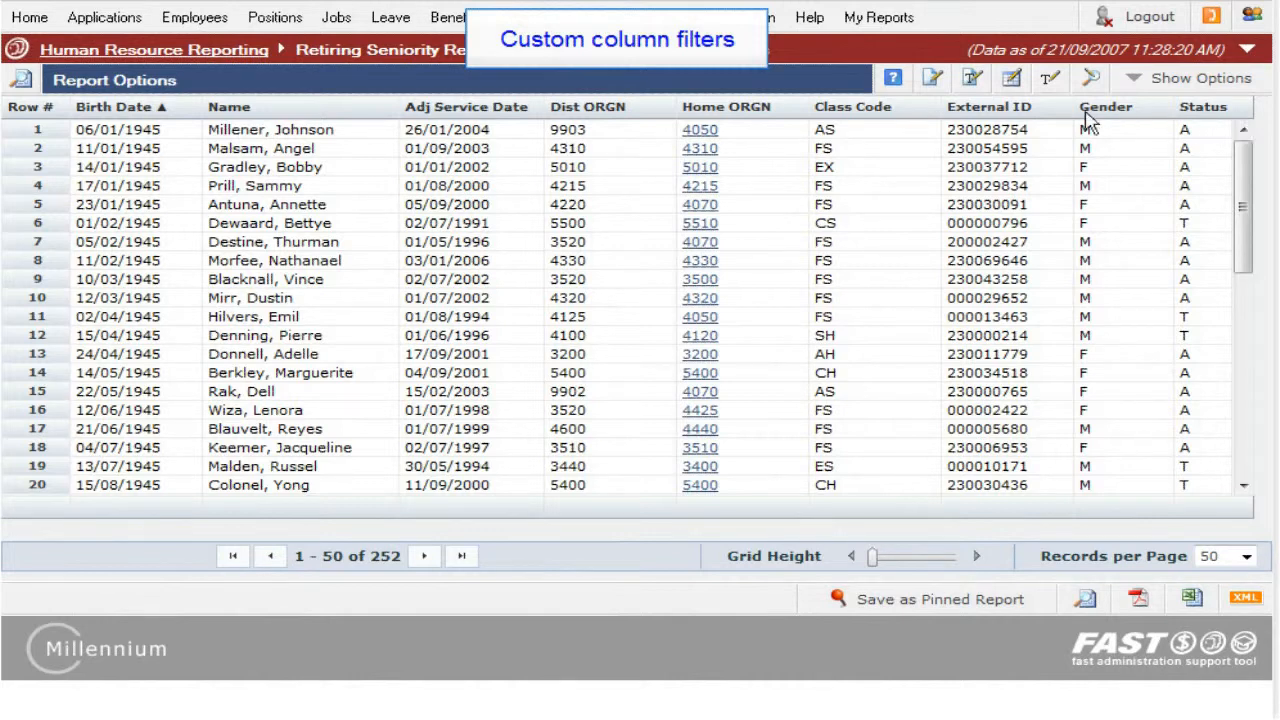
Step: Apply a custom filter on the Home ORGN column showing rows LIKE 43%
left_click(776, 107)
left_click(1037, 192)
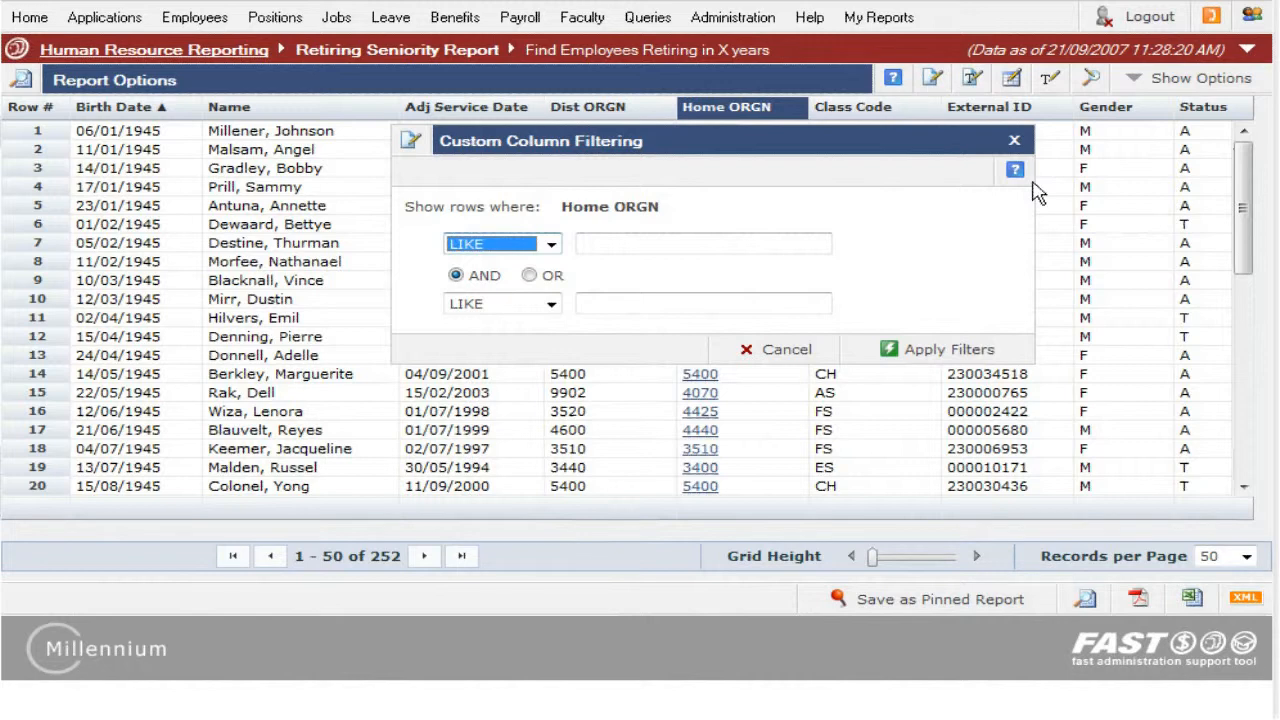
left_click(551, 245)
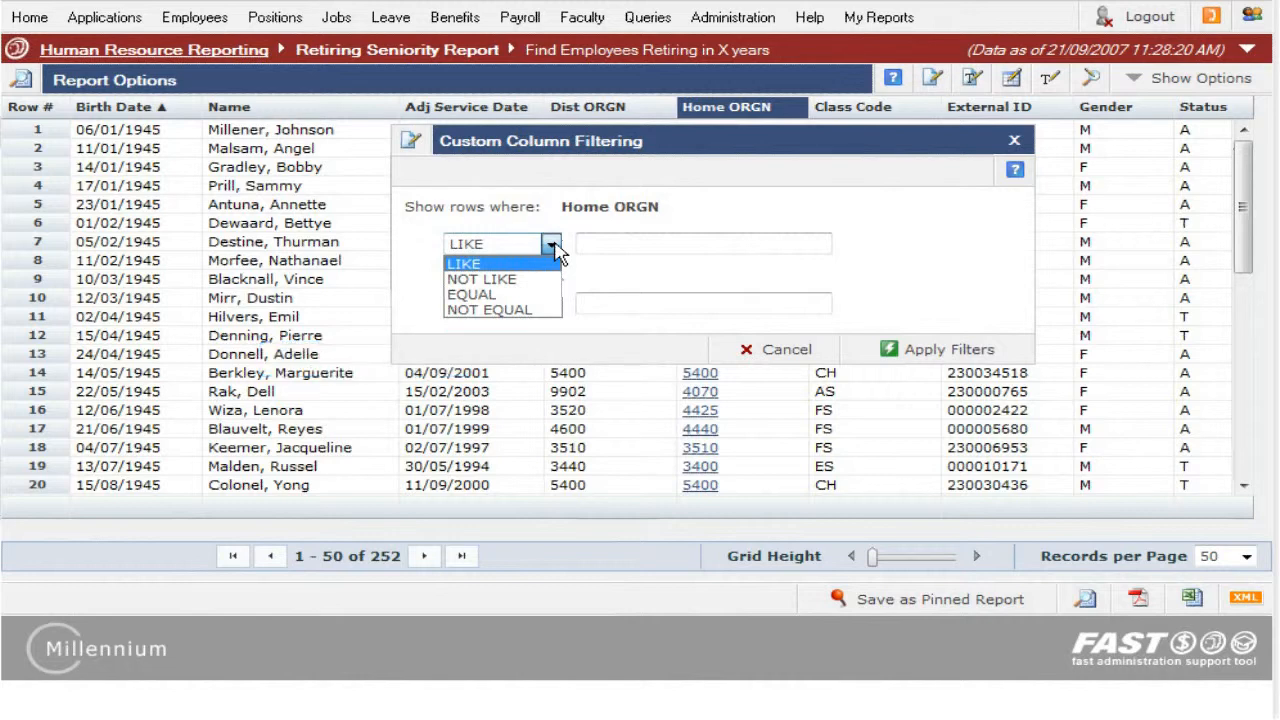
left_click(777, 253)
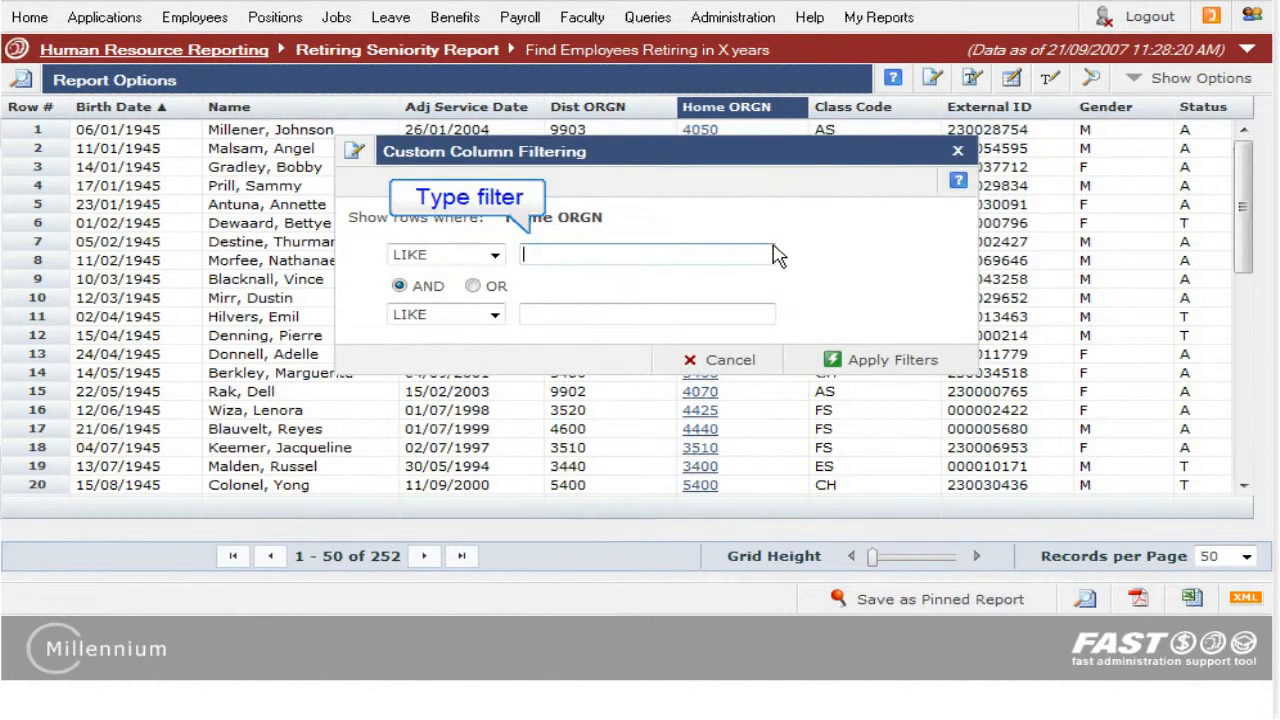
type("43%")
left_click(822, 361)
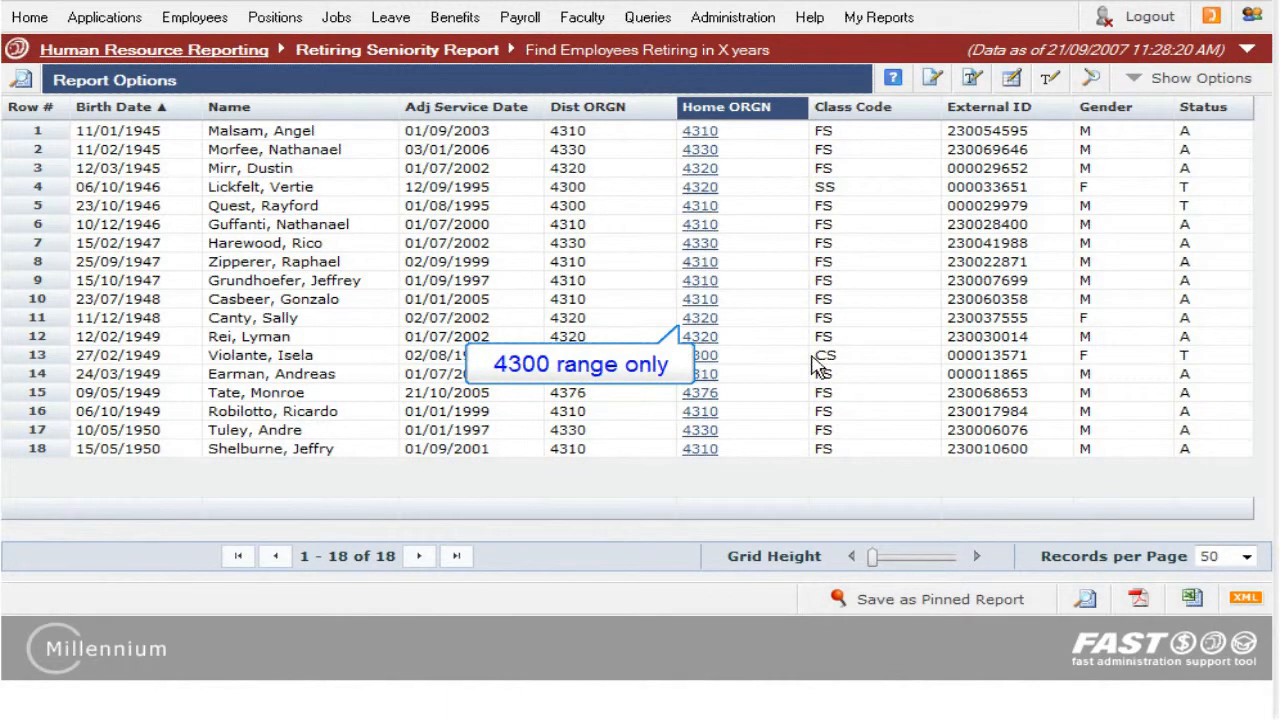
Step: Remove the custom filtering from the Home ORGN column
left_click(766, 108)
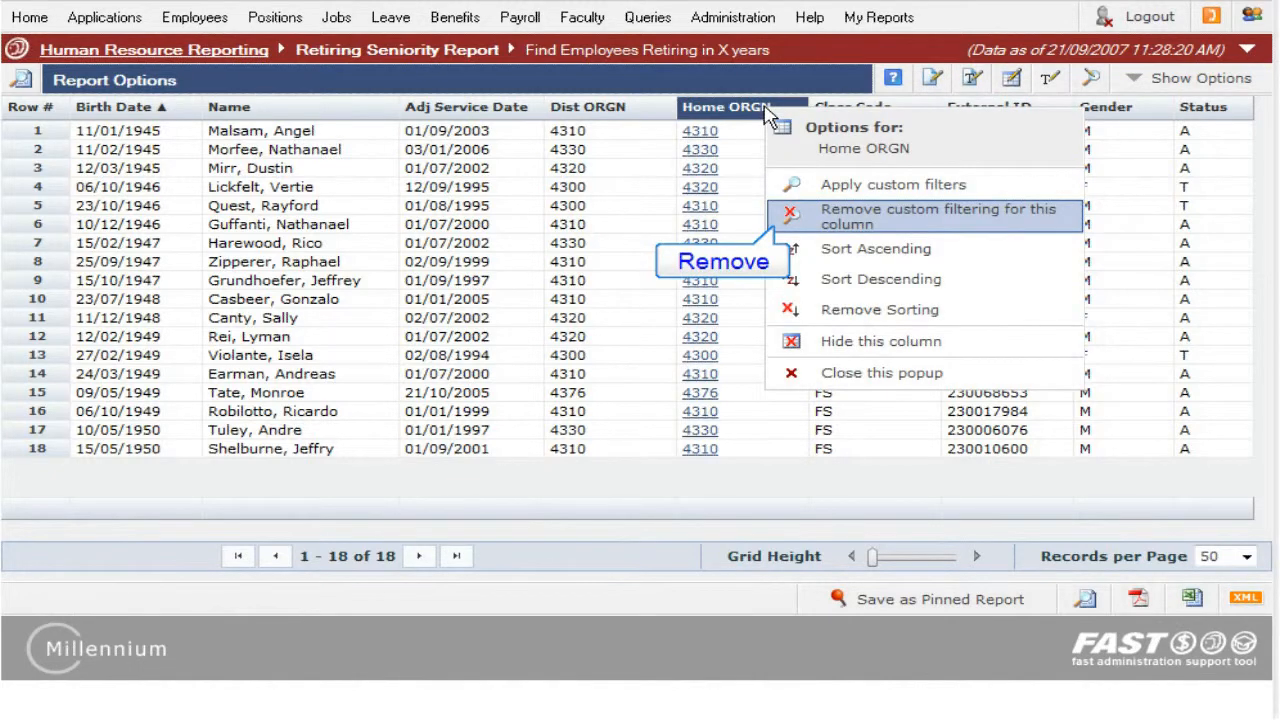
left_click(885, 222)
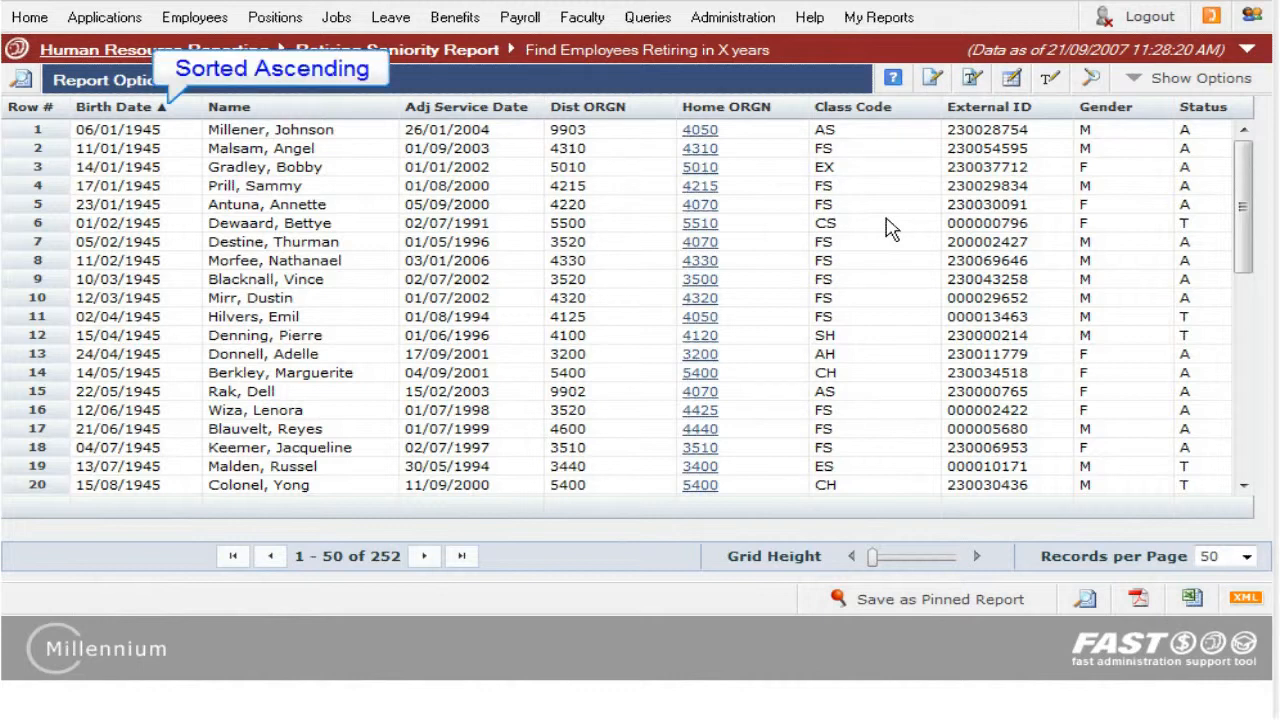
Step: Remove the sorting from the Birth Date column
left_click(187, 111)
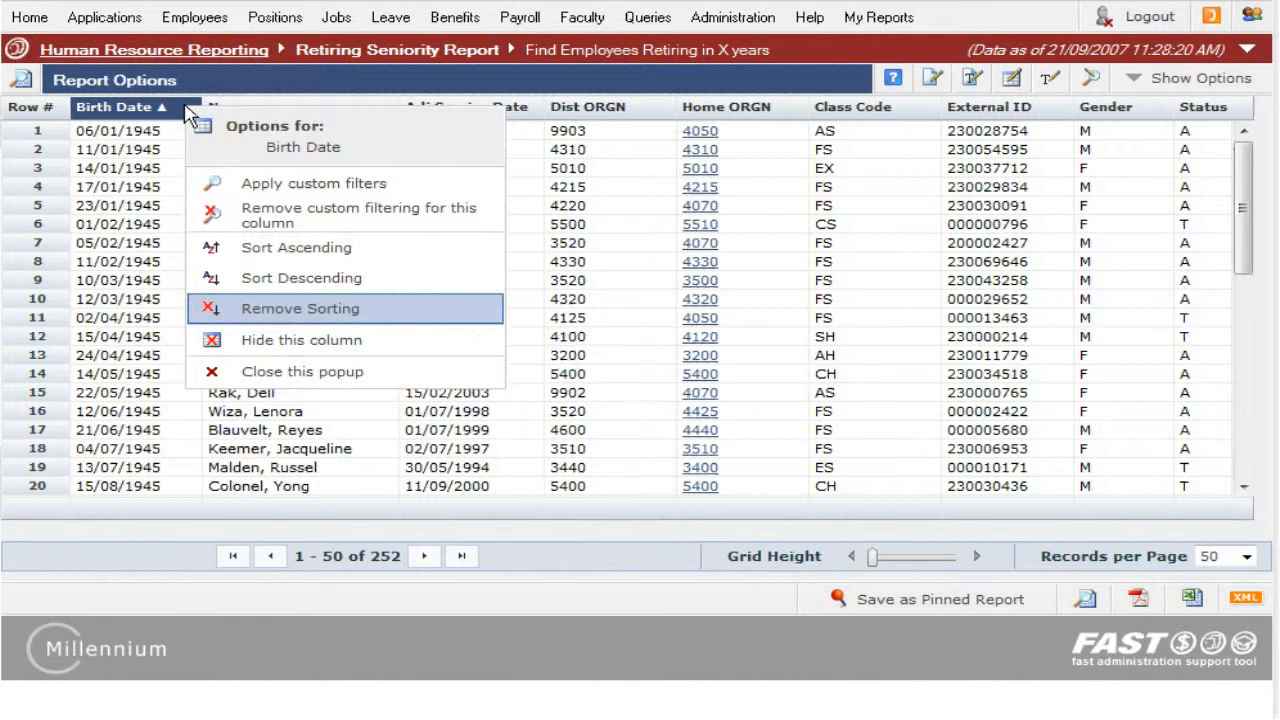
left_click(452, 315)
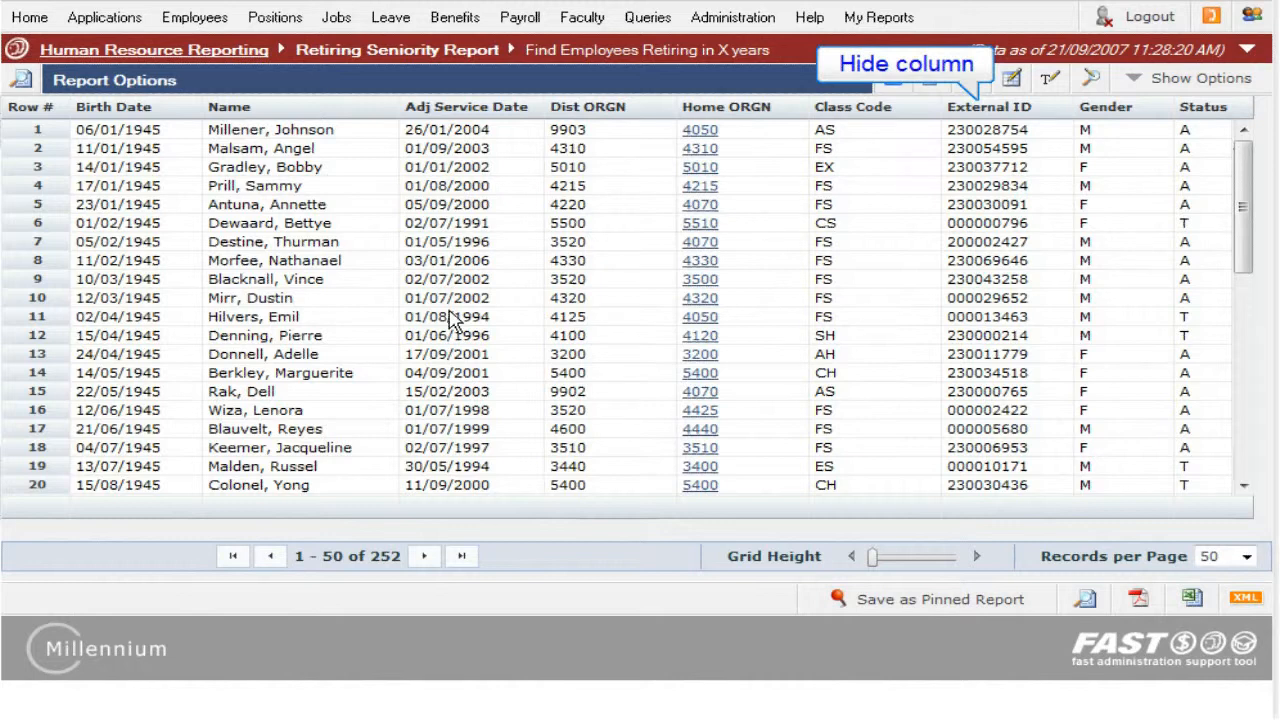
Step: Hide the External ID column from the results grid
left_click(988, 110)
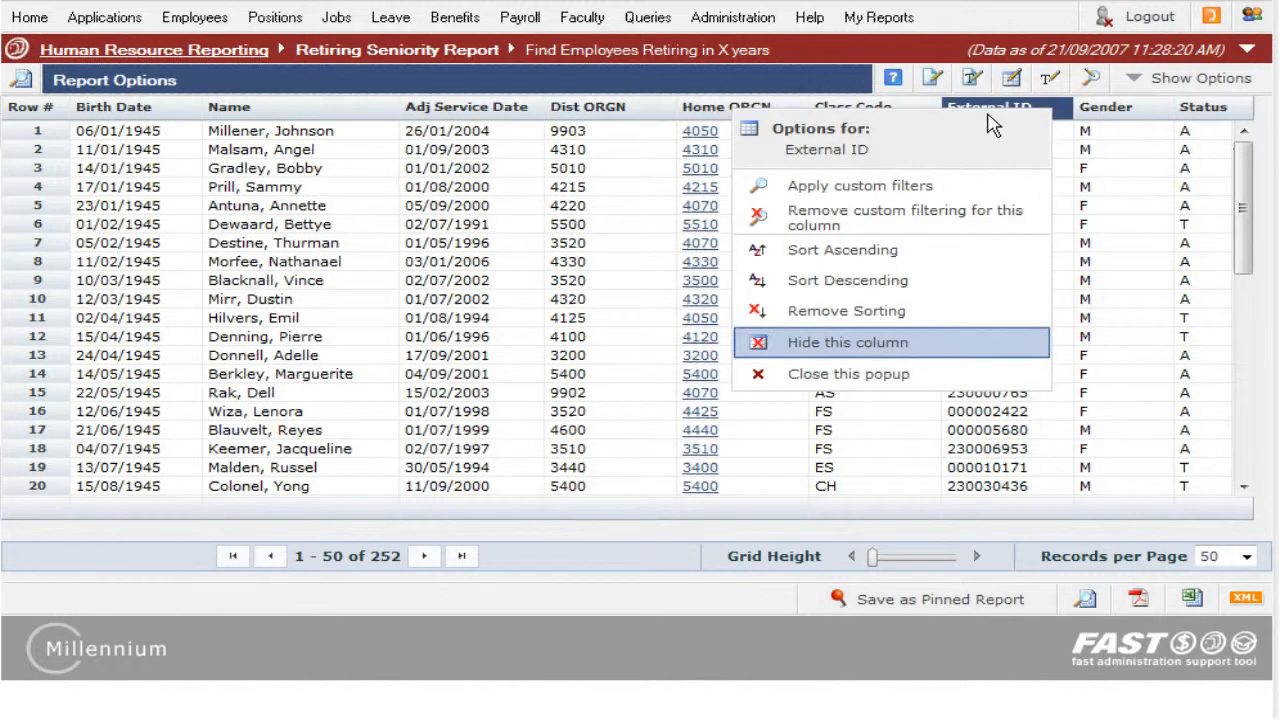
left_click(996, 350)
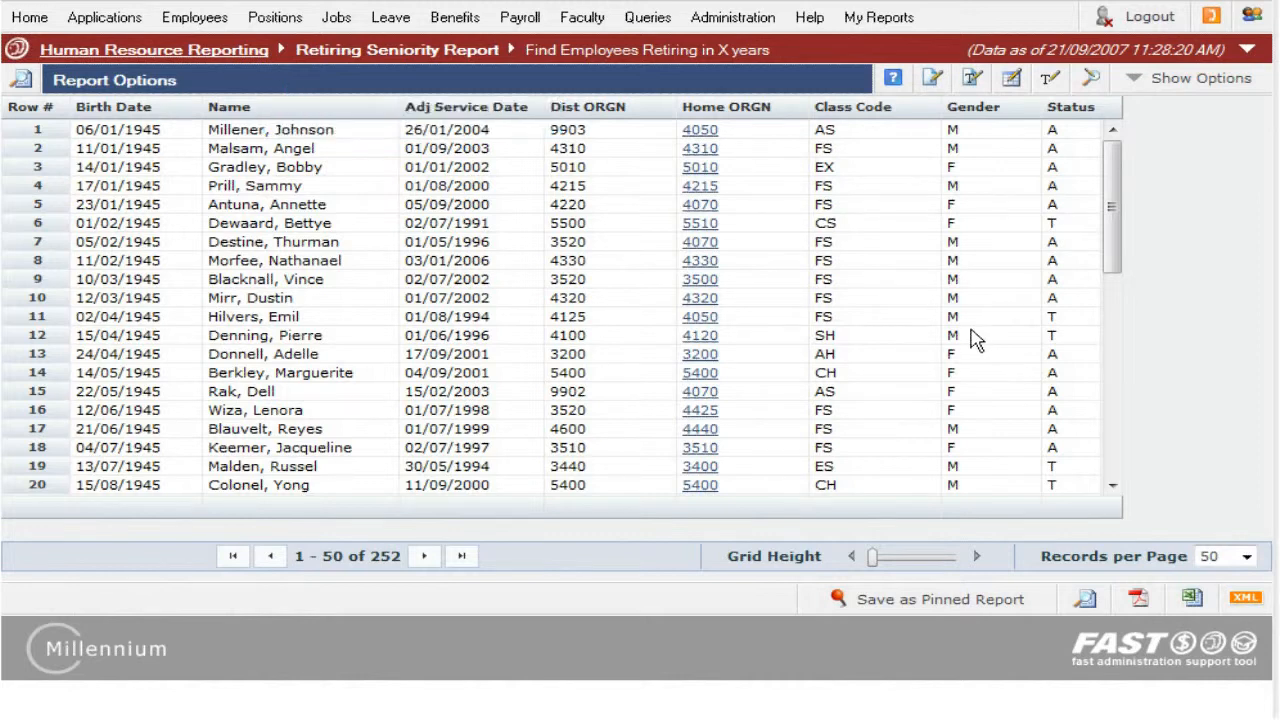
Step: Show the report options and re-enable display of External ID in Advanced Options
left_click(680, 90)
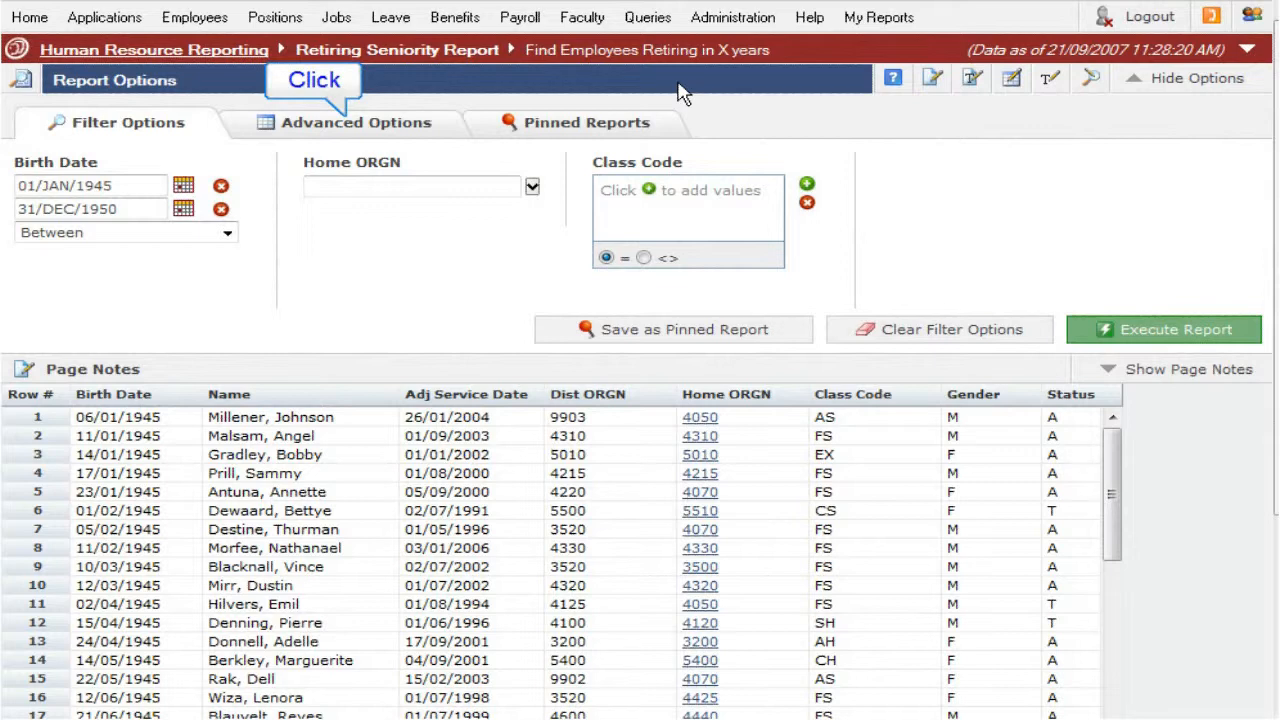
left_click(445, 132)
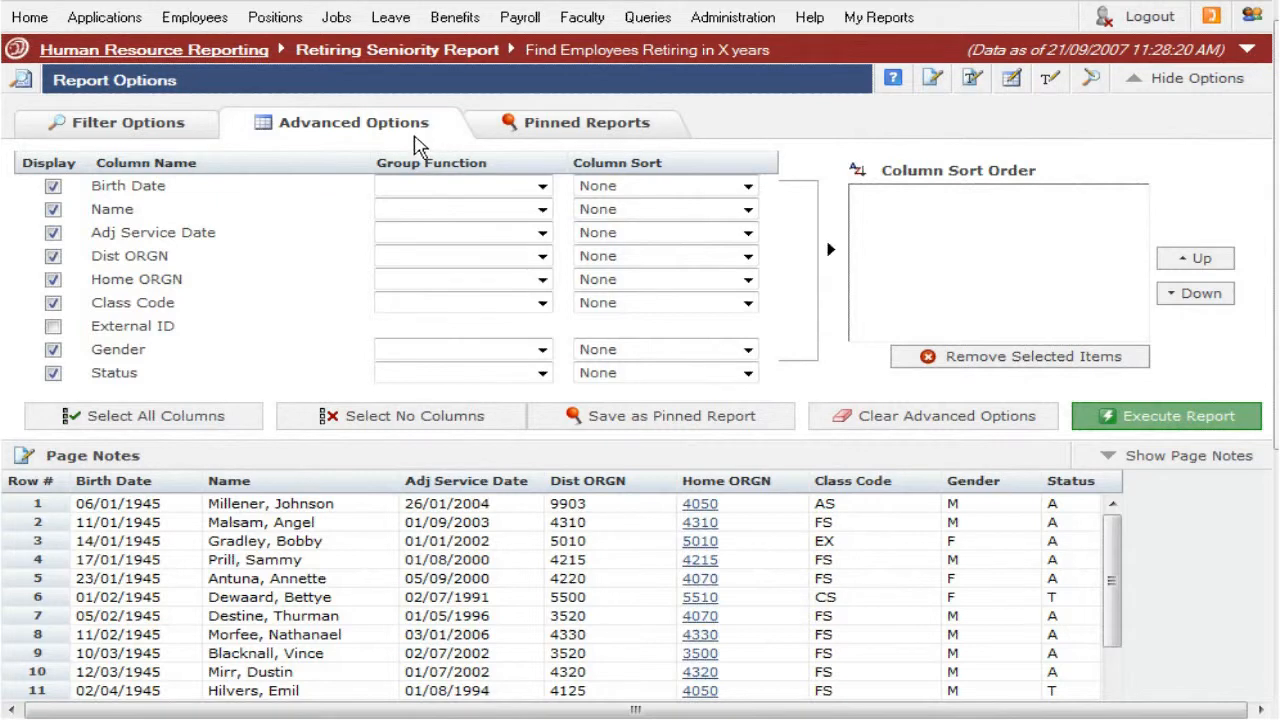
left_click(52, 326)
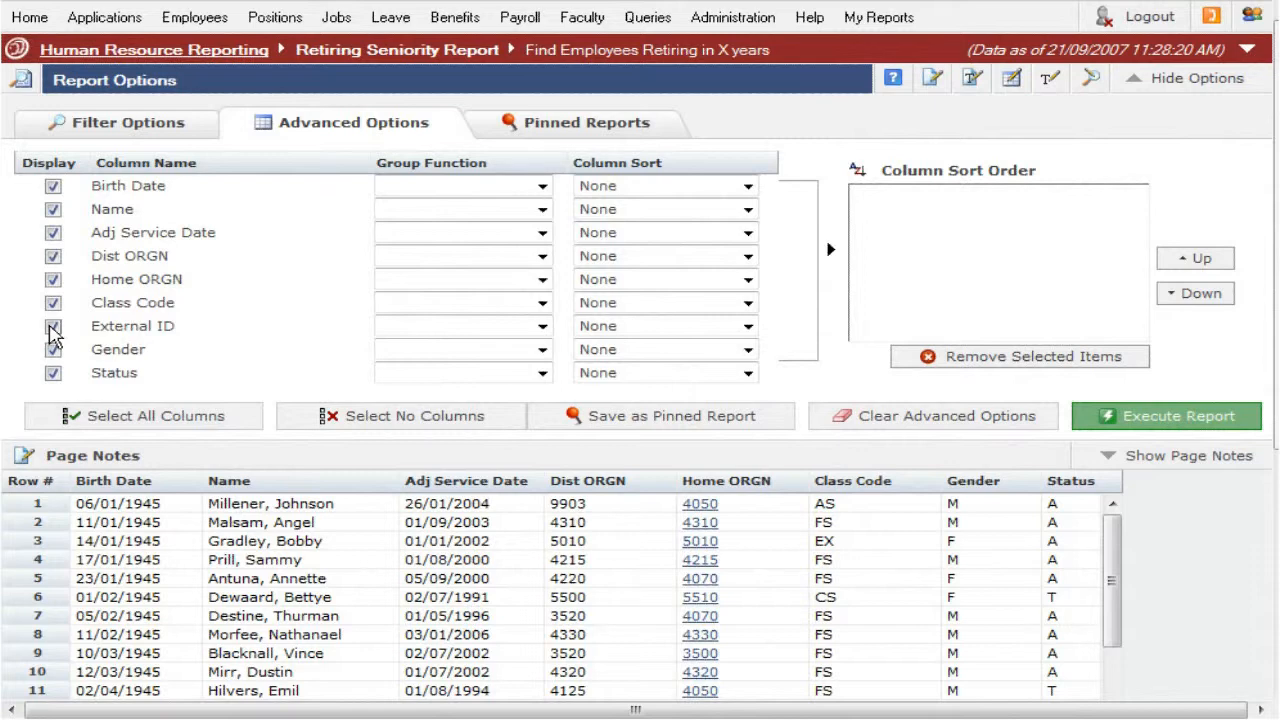
Step: Sort the Class Code column Ascending (ASC) and execute the report
left_click(747, 305)
left_click(745, 340)
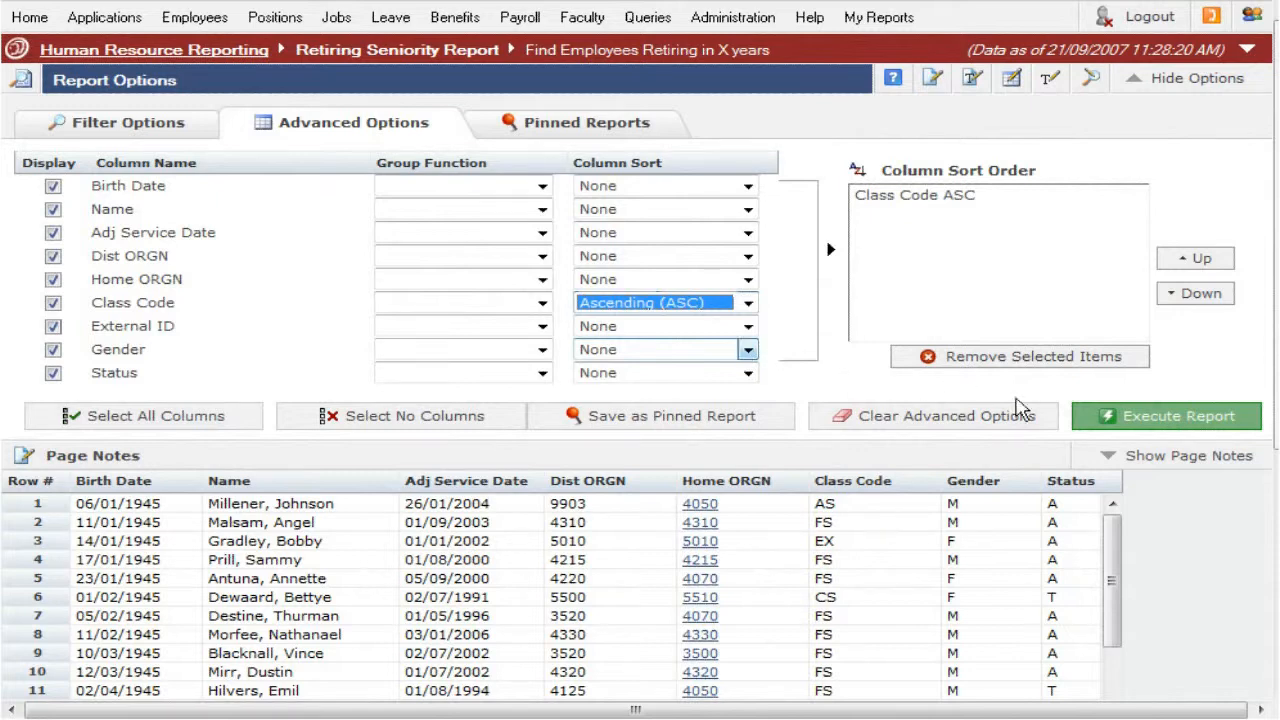
left_click(1088, 418)
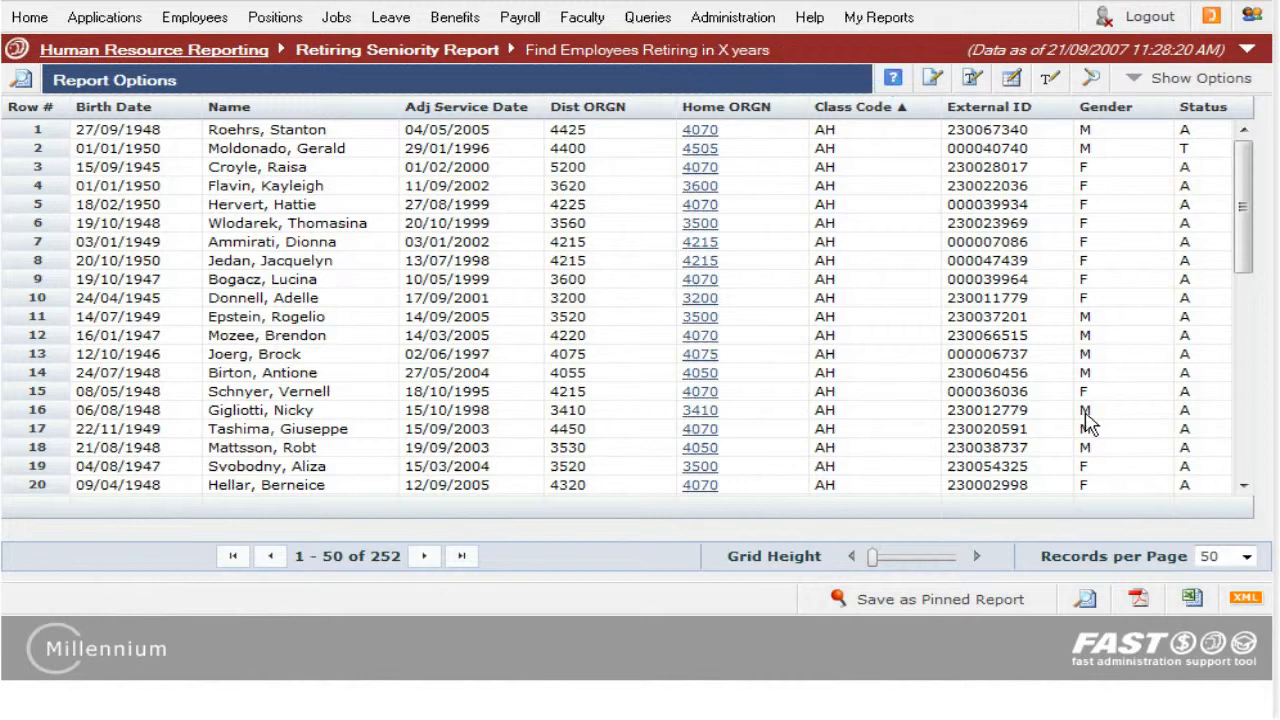
Step: Reopen the report options and hide every column except Home ORGN and Class Code
left_click(540, 88)
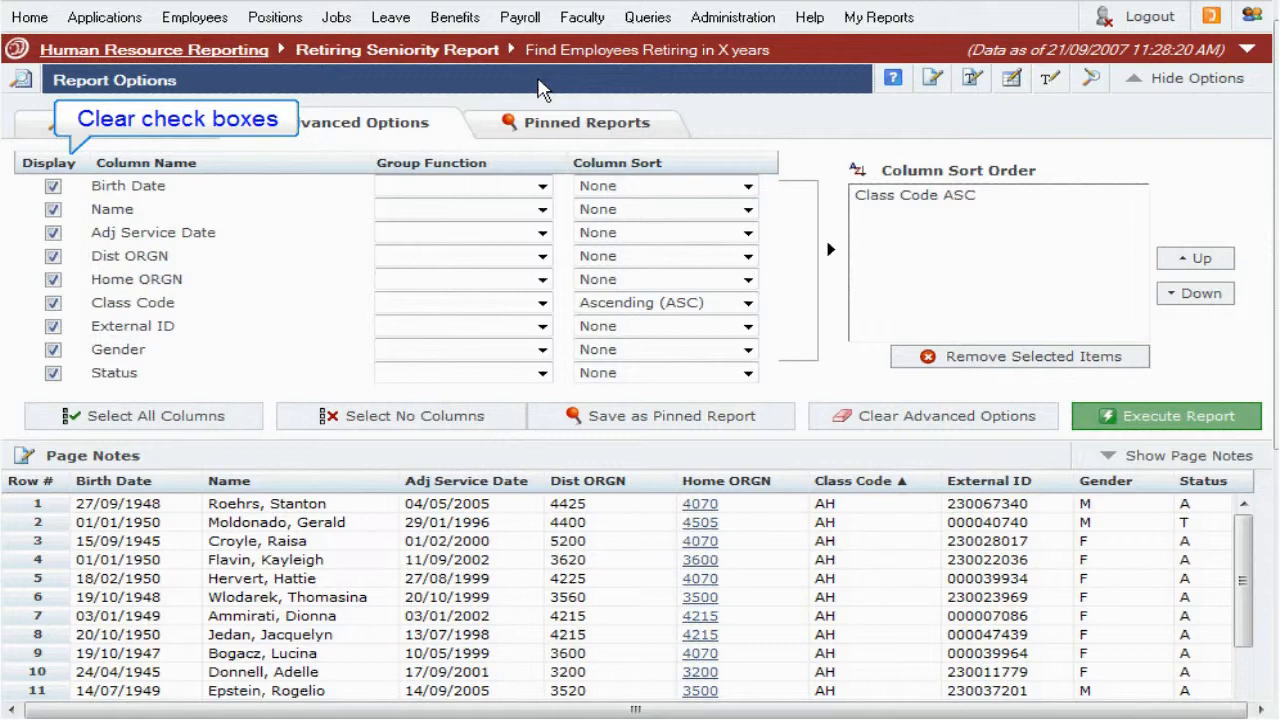
left_click(53, 372)
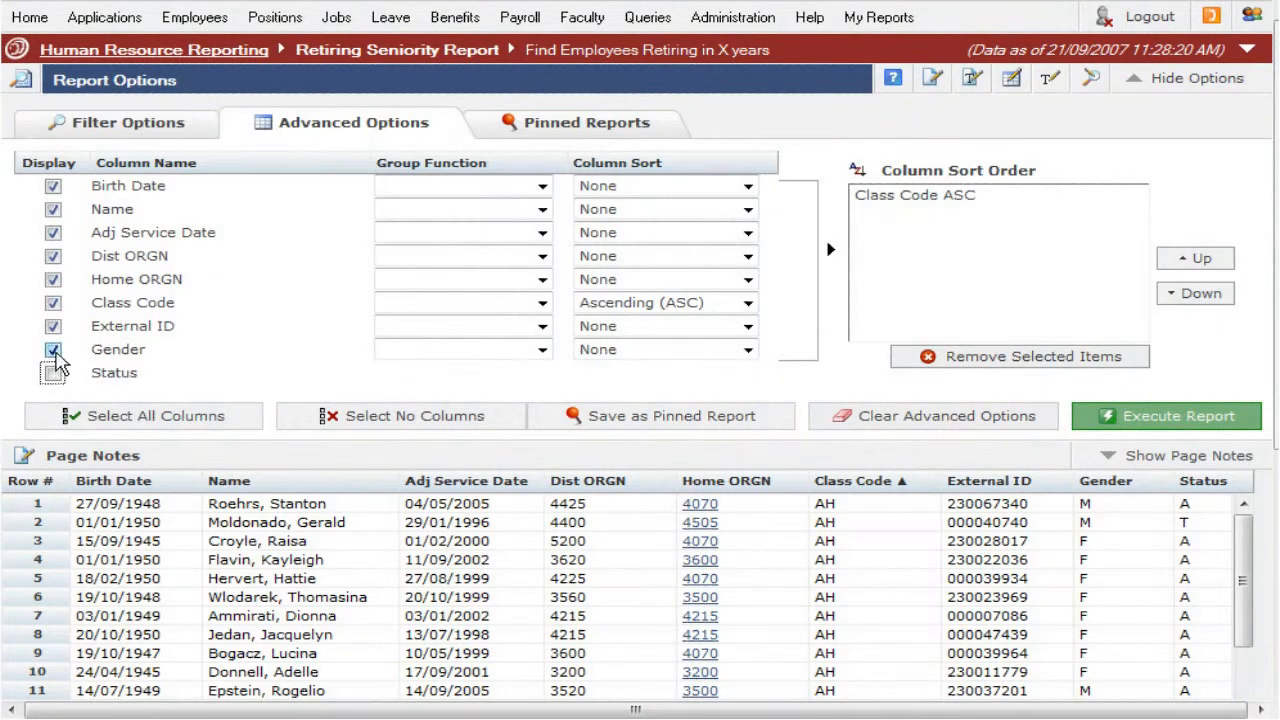
left_click(53, 349)
left_click(53, 326)
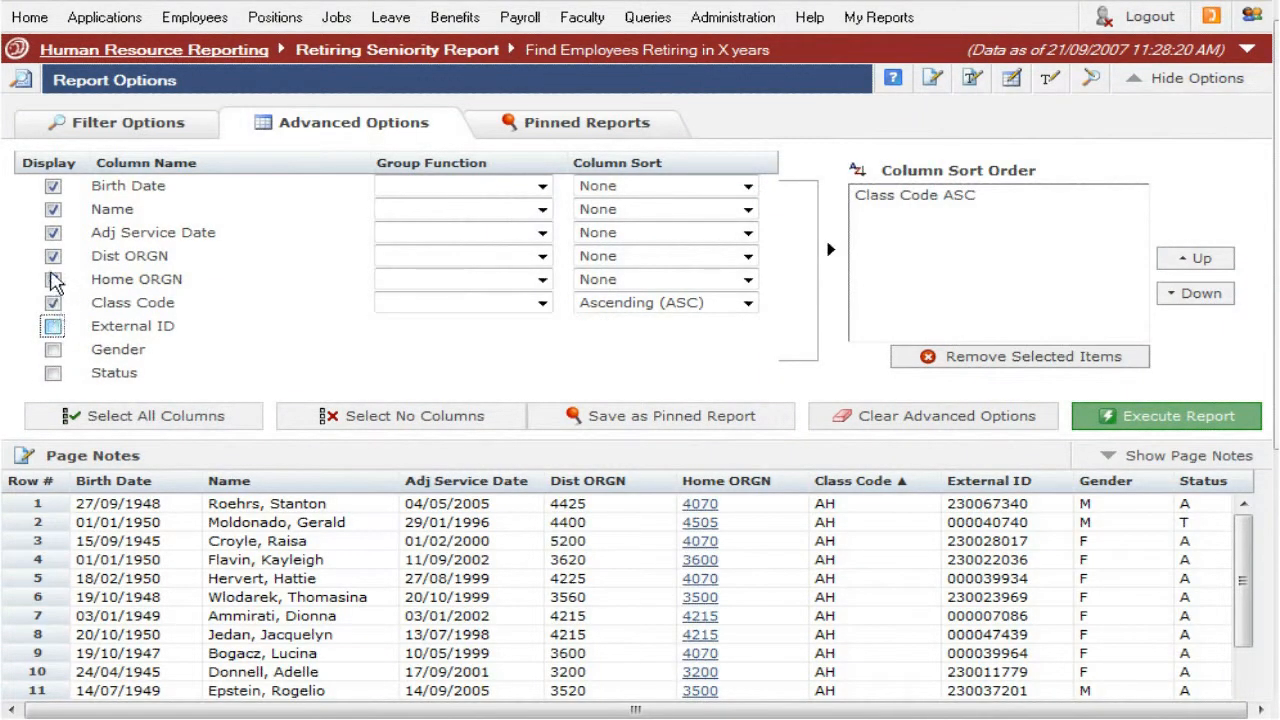
left_click(53, 256)
left_click(53, 232)
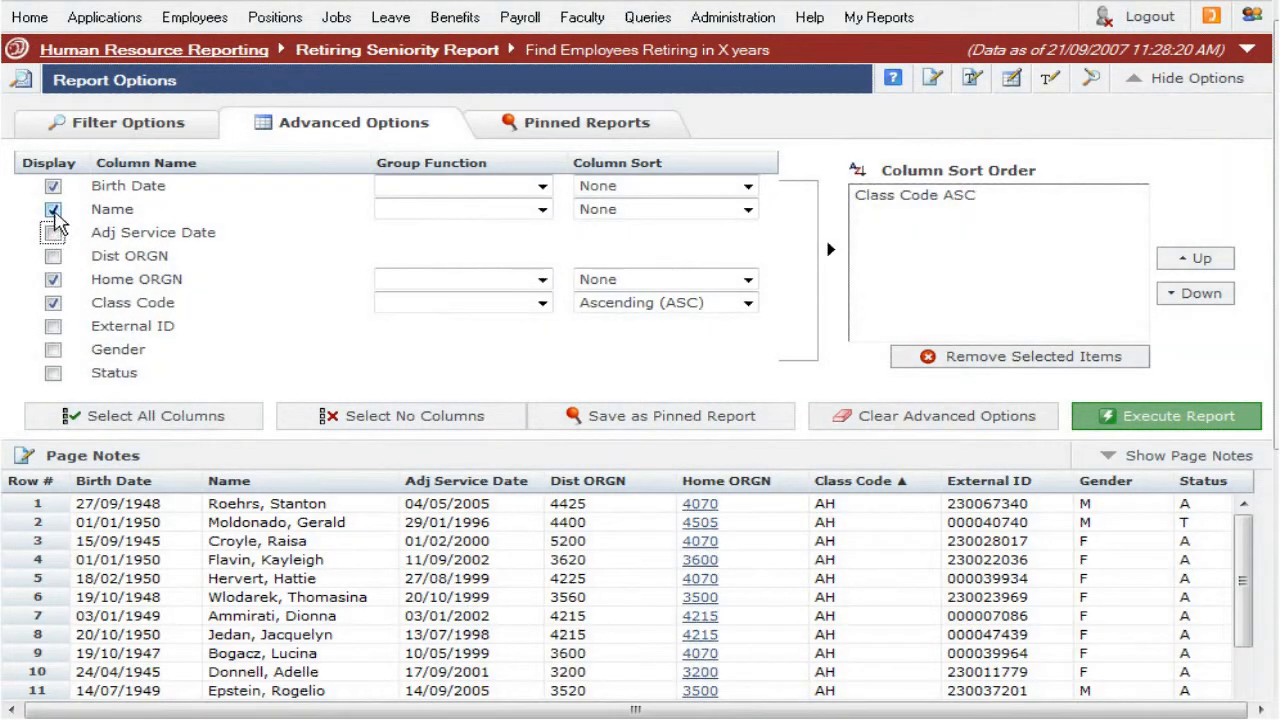
left_click(53, 209)
left_click(53, 186)
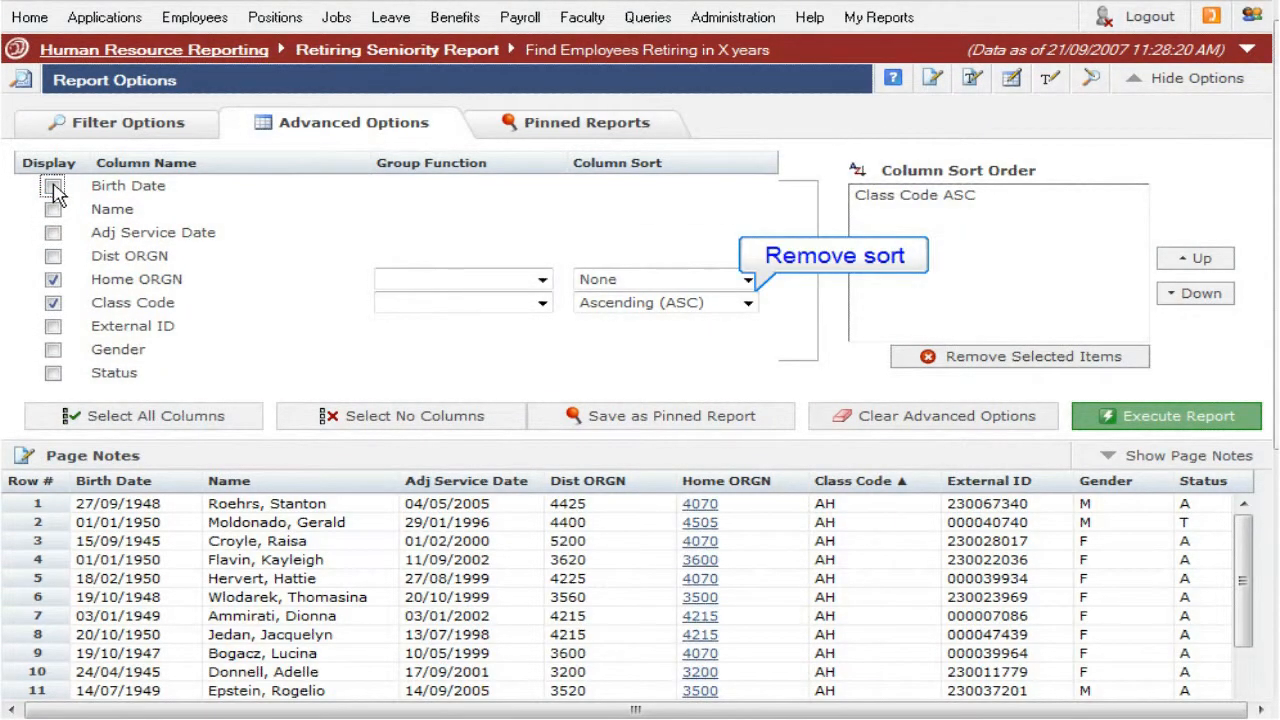
Step: Remove the Class Code sort, set its group function to Count, and execute the report
left_click(748, 302)
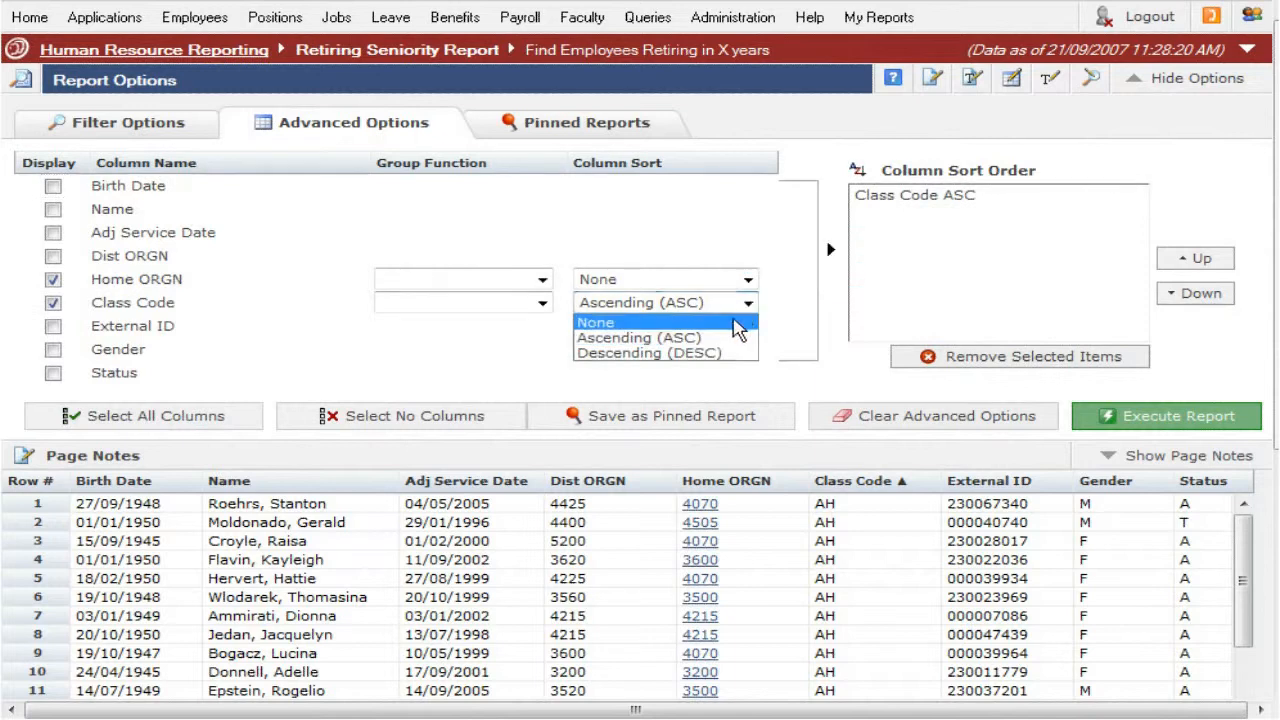
left_click(733, 323)
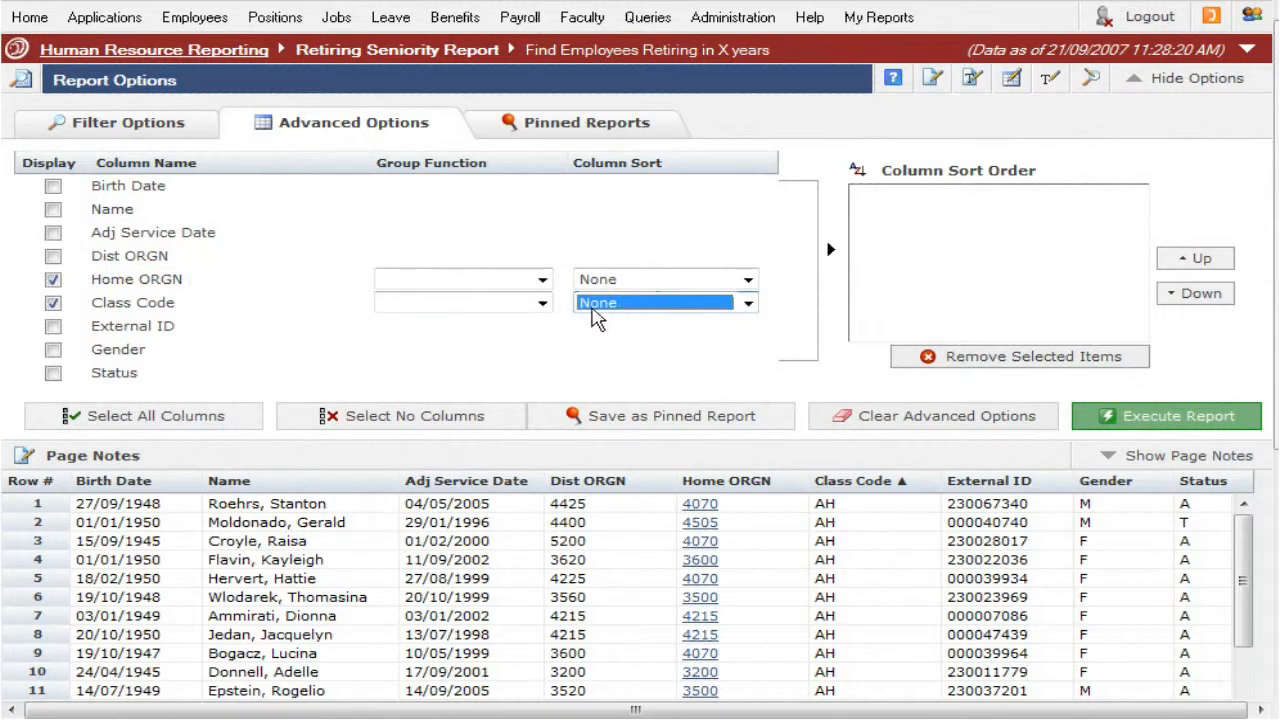
left_click(542, 305)
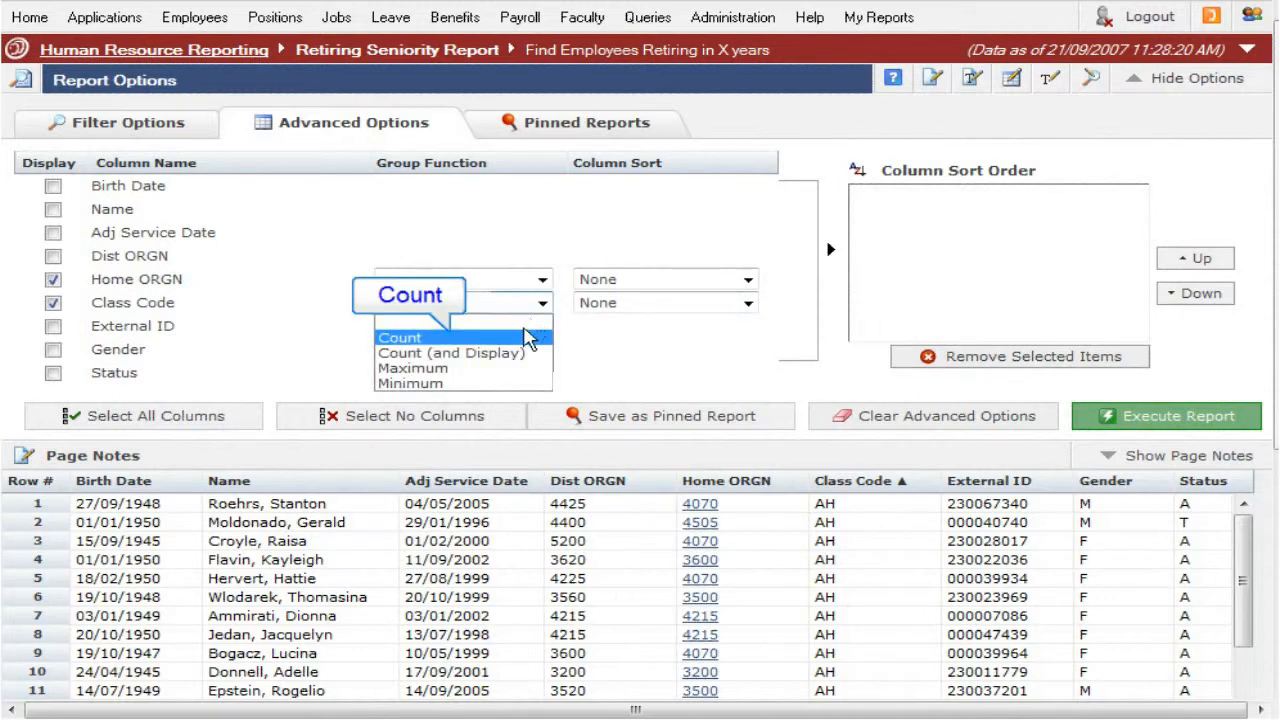
left_click(518, 338)
left_click(1183, 427)
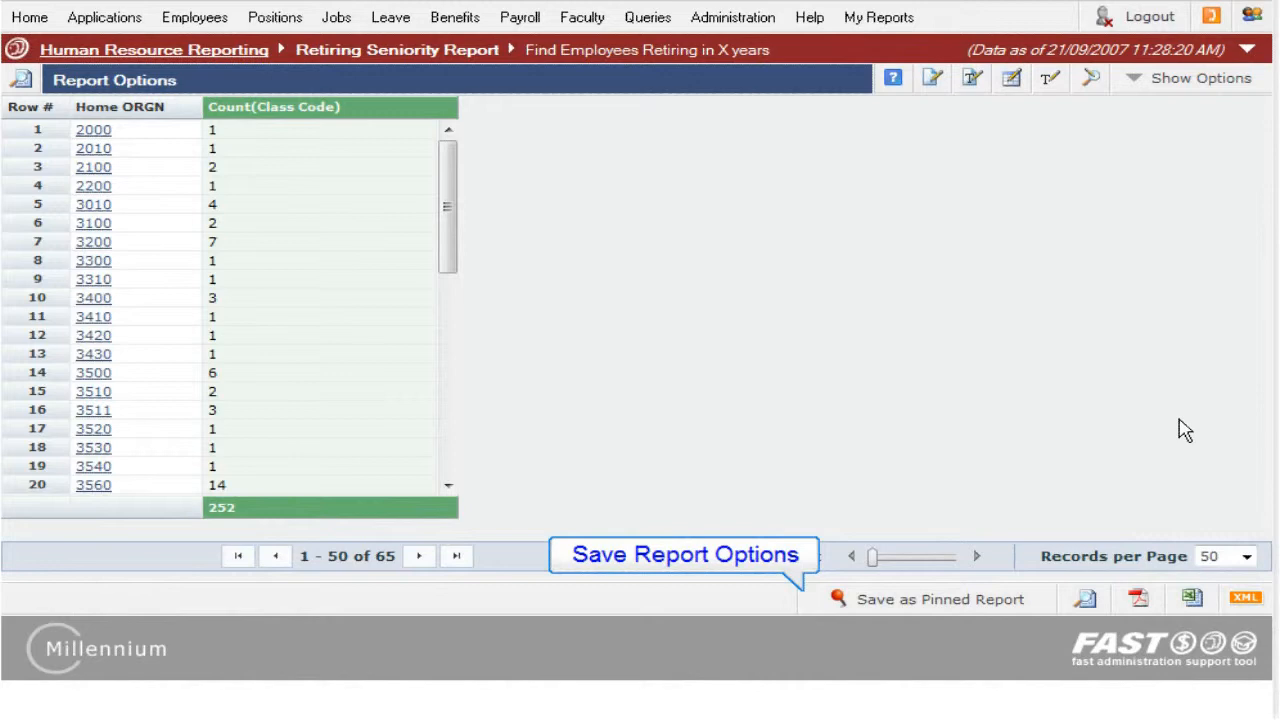
Step: Start saving the results as a pinned report named Class & Home Orgn
left_click(1030, 600)
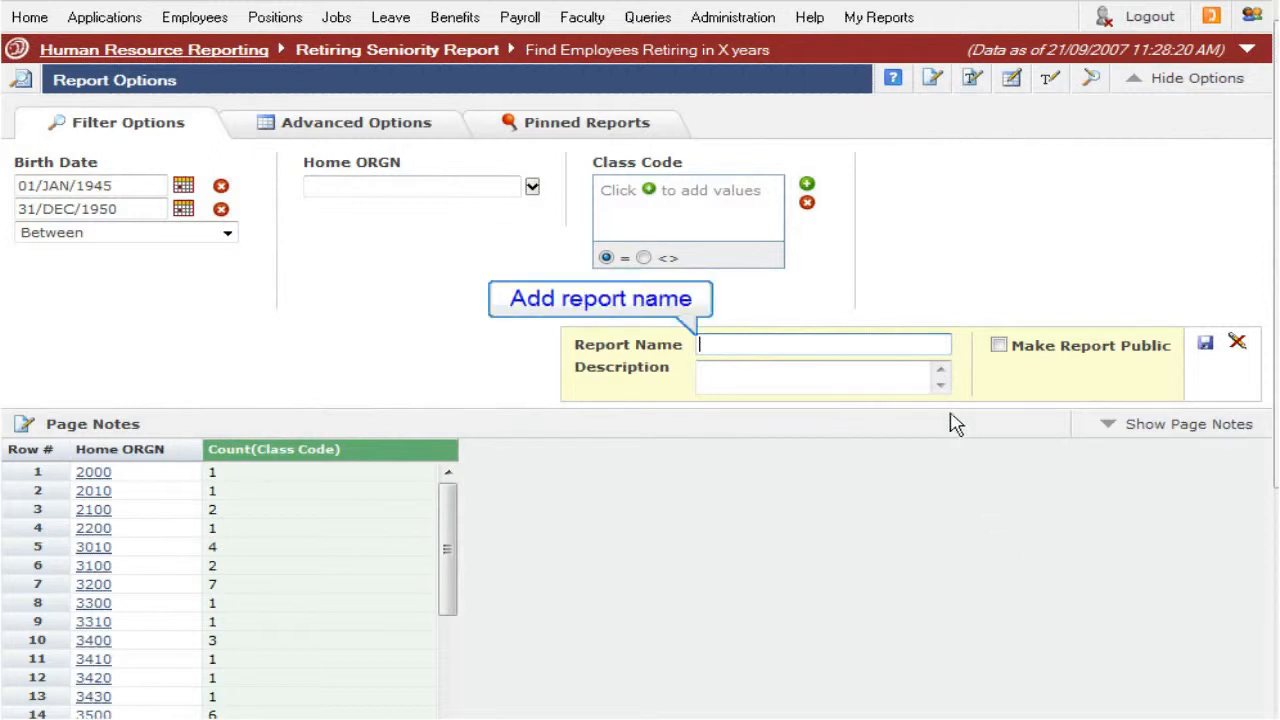
type("Class & Home Orgn")
key("Tab")
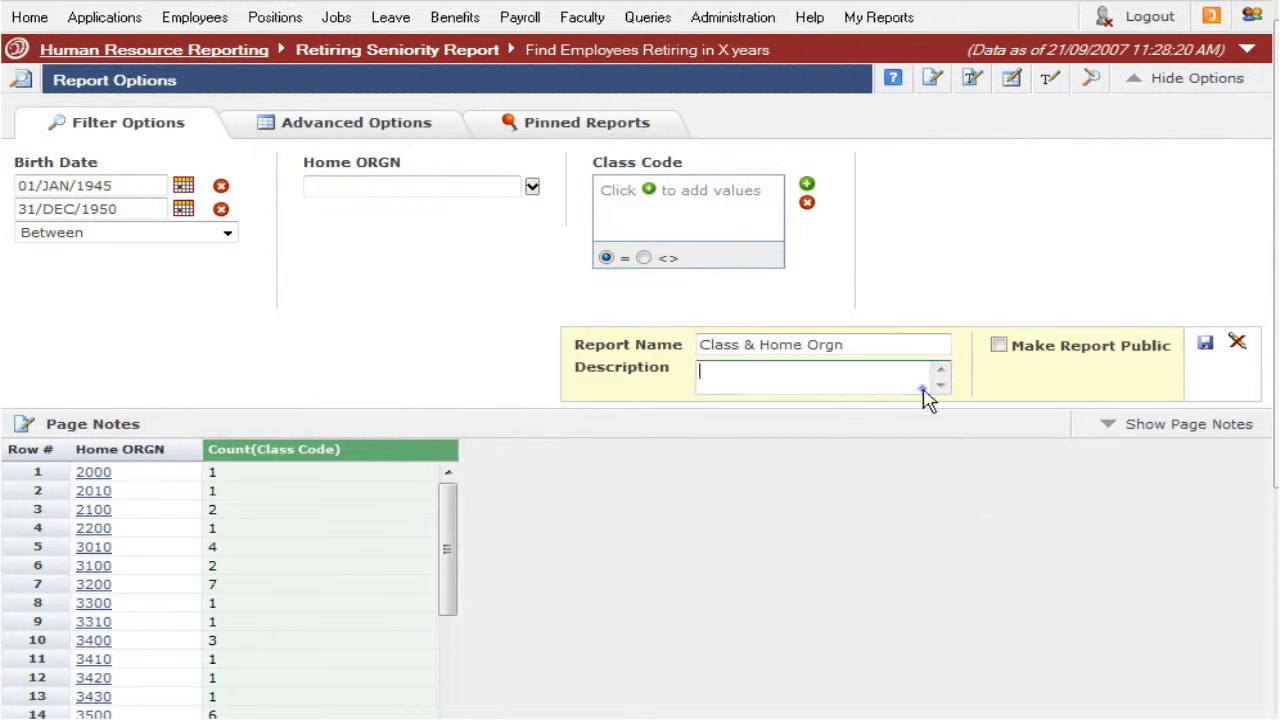
Step: Add the description "Home Organization with count by class code", make the report public, and save it
type("Home Organization with count by class code")
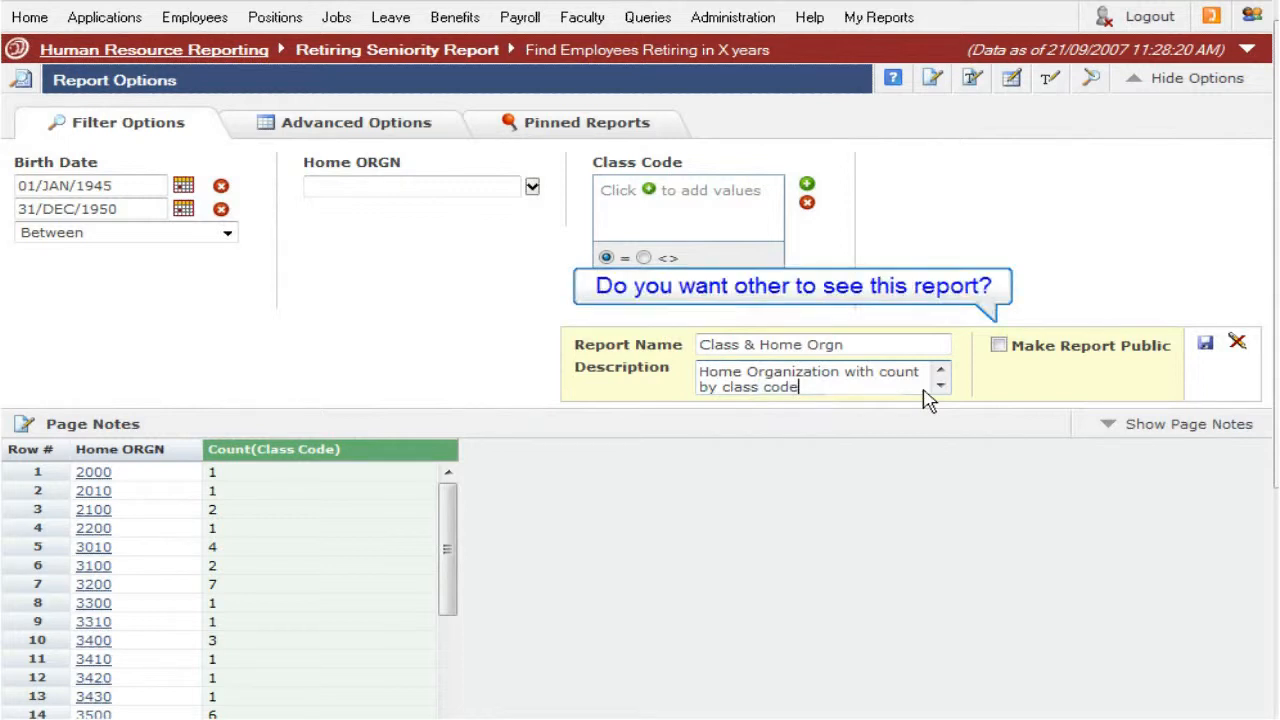
left_click(999, 346)
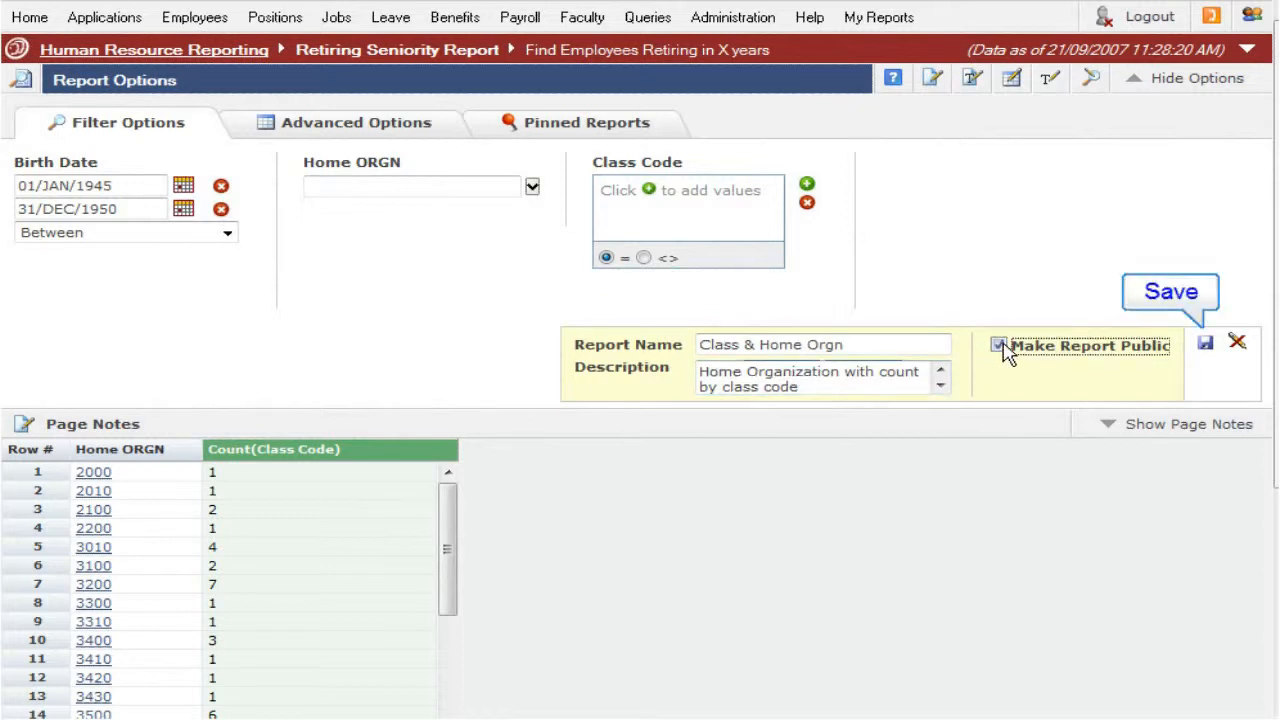
left_click(1205, 344)
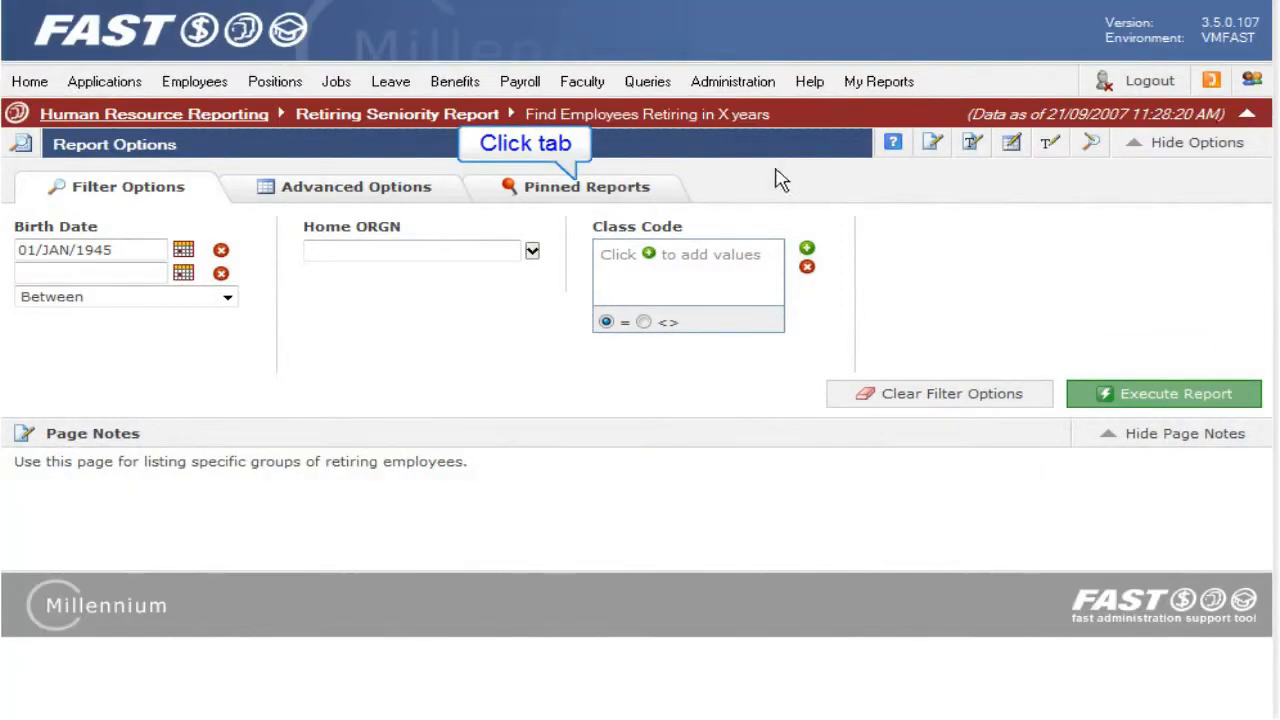
Step: Open the pinned reports list and expand the public pinned reports to review the new report's description and details
left_click(664, 192)
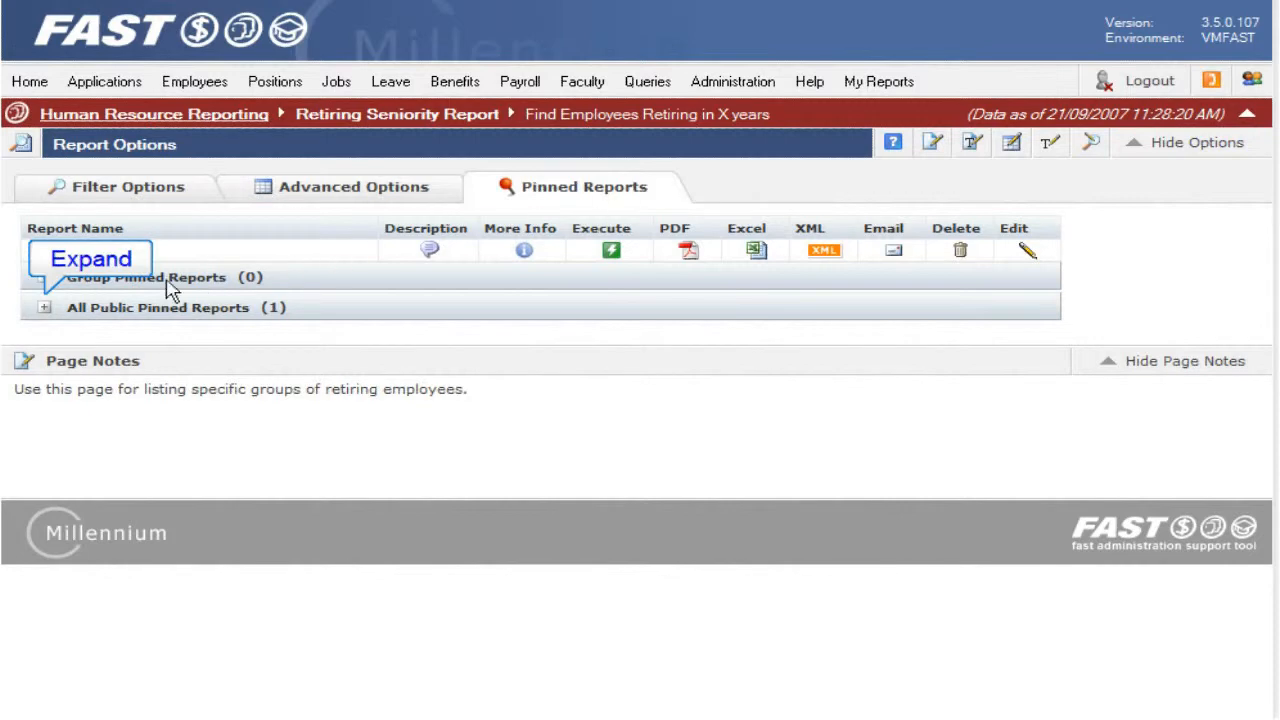
left_click(45, 309)
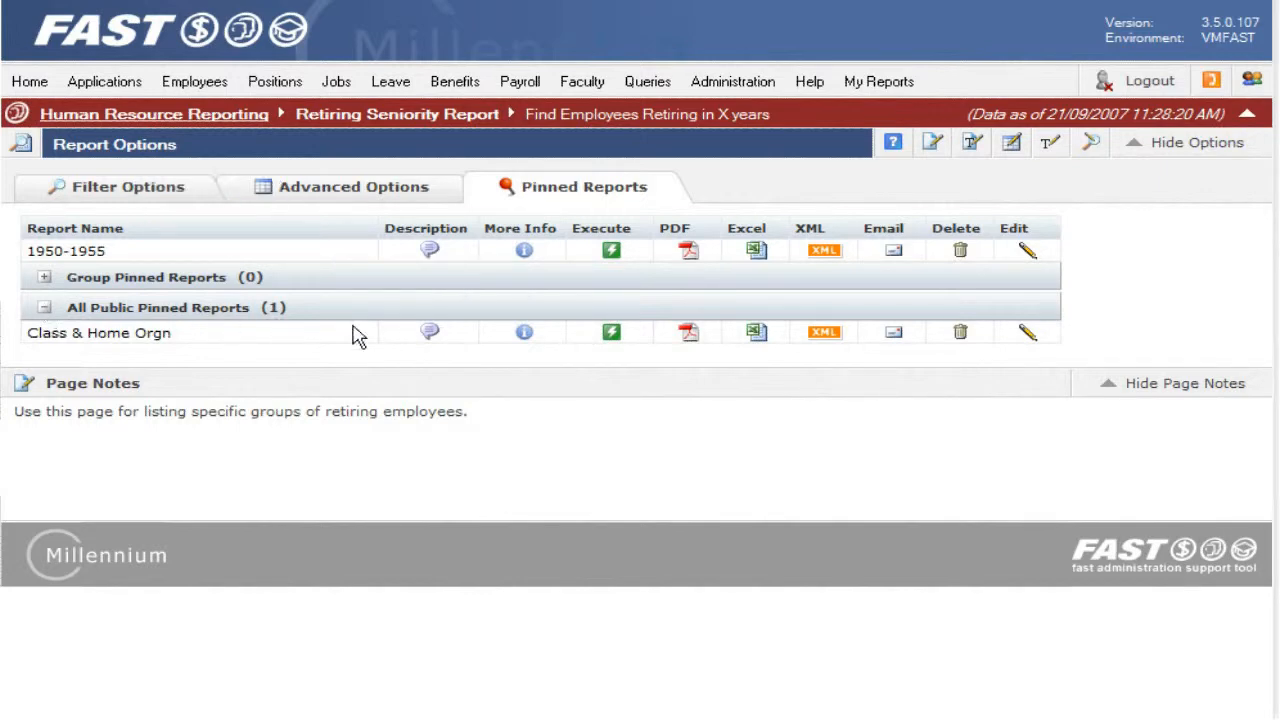
mouse_move(430, 338)
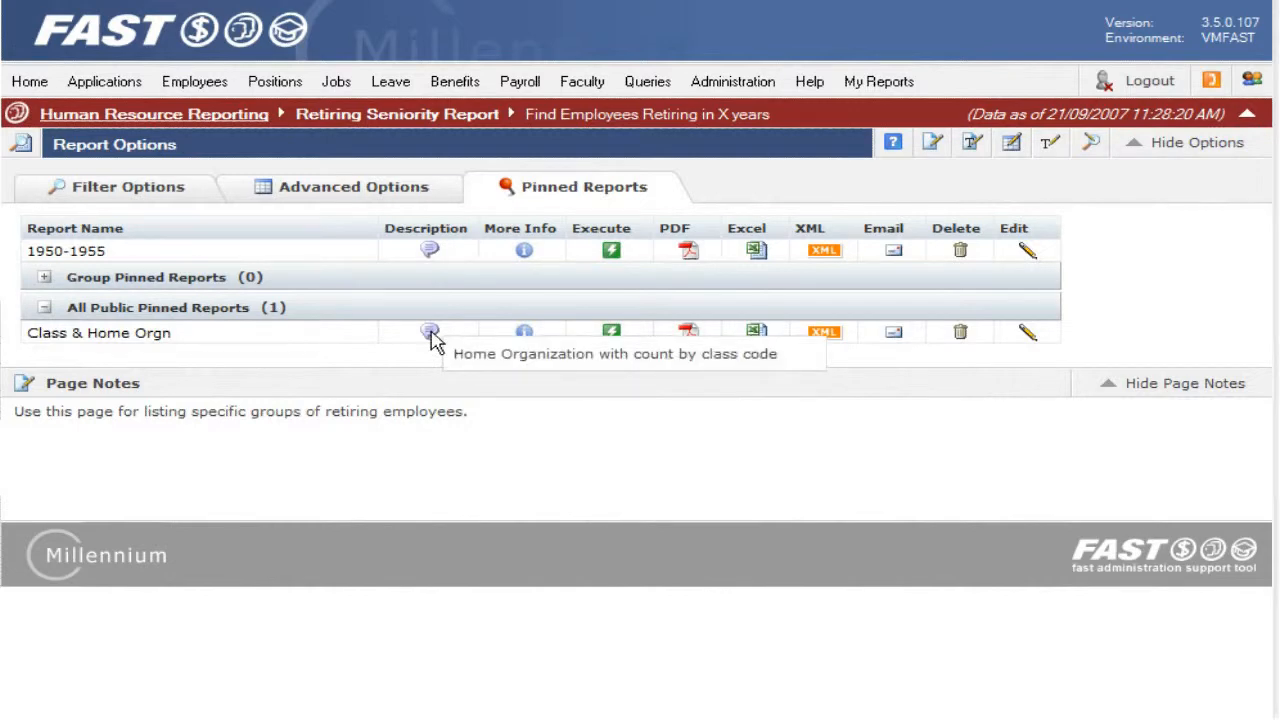
mouse_move(527, 340)
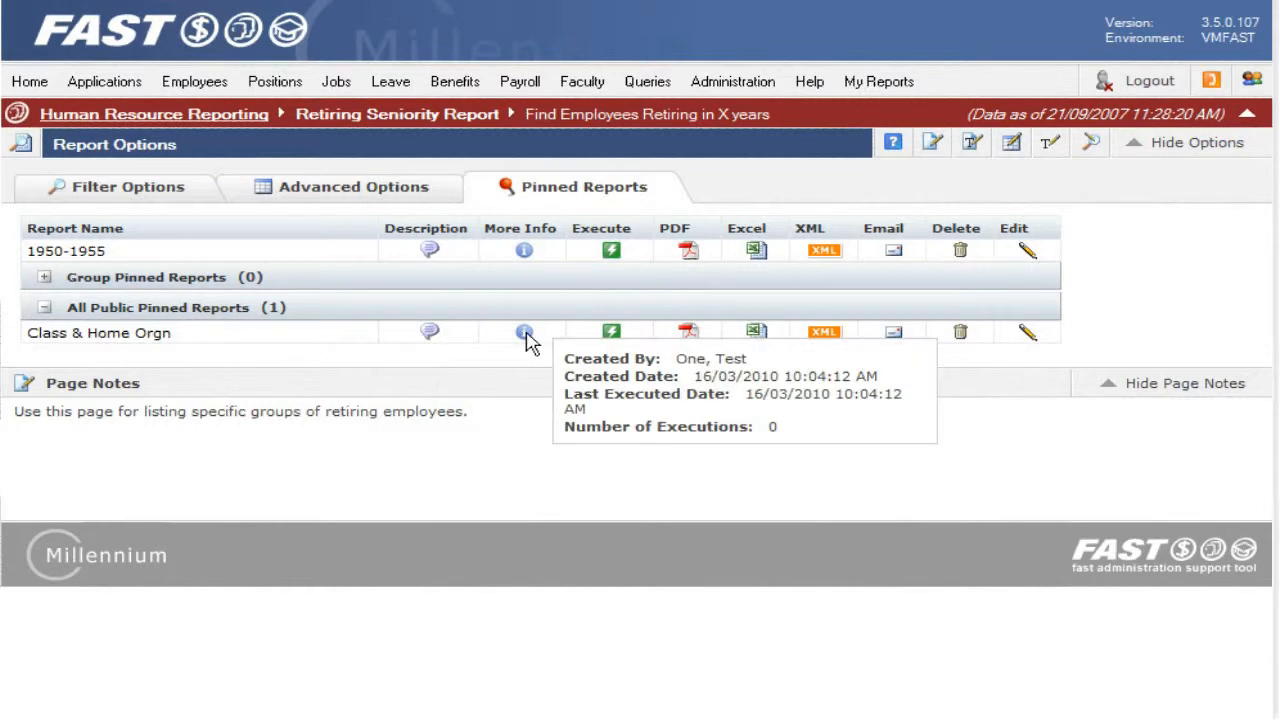